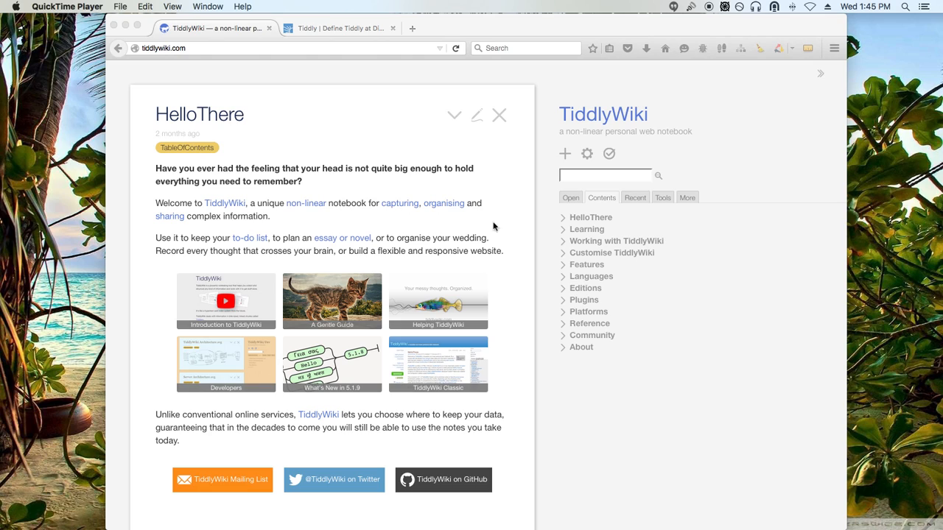
View the wiki's Open, Contents, Recent and Tools listings, and return to the Contents listing.
{"action": "left_click", "coordinate": [573, 197]}
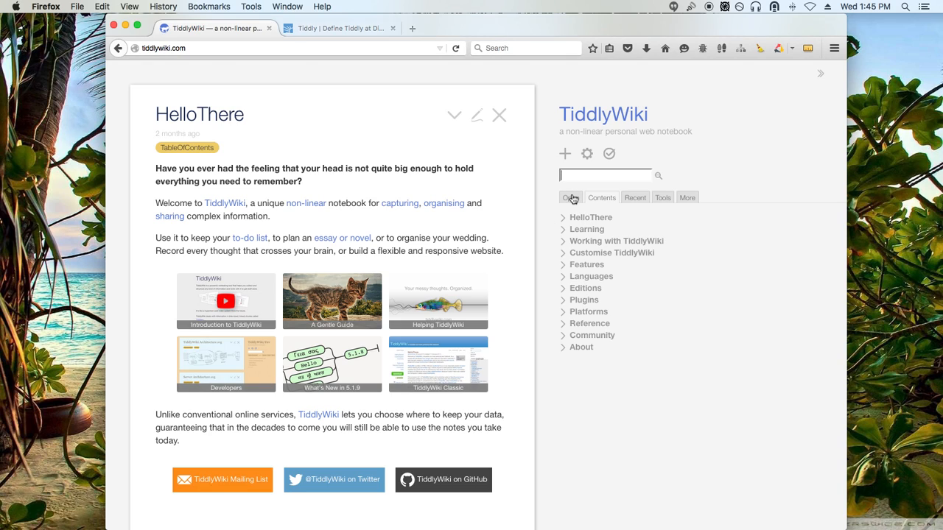
{"action": "left_click", "coordinate": [572, 197]}
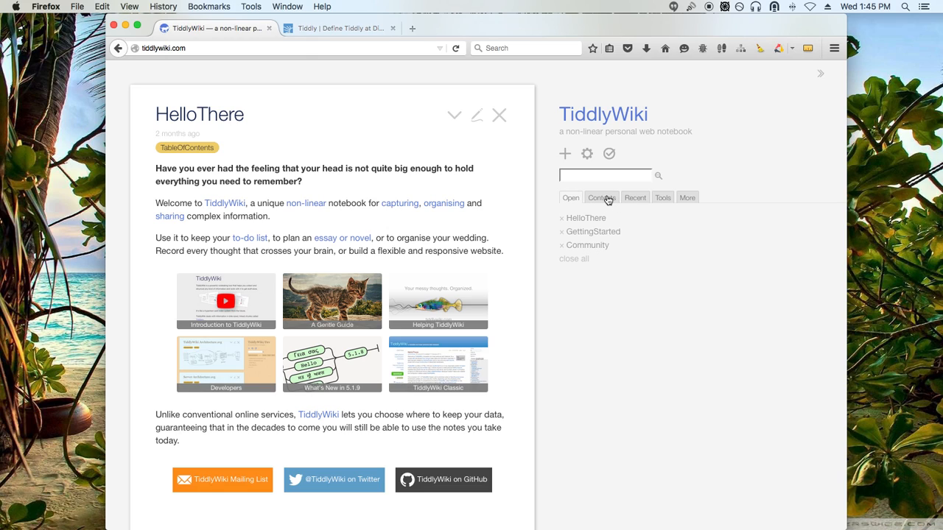
{"action": "left_click", "coordinate": [608, 201]}
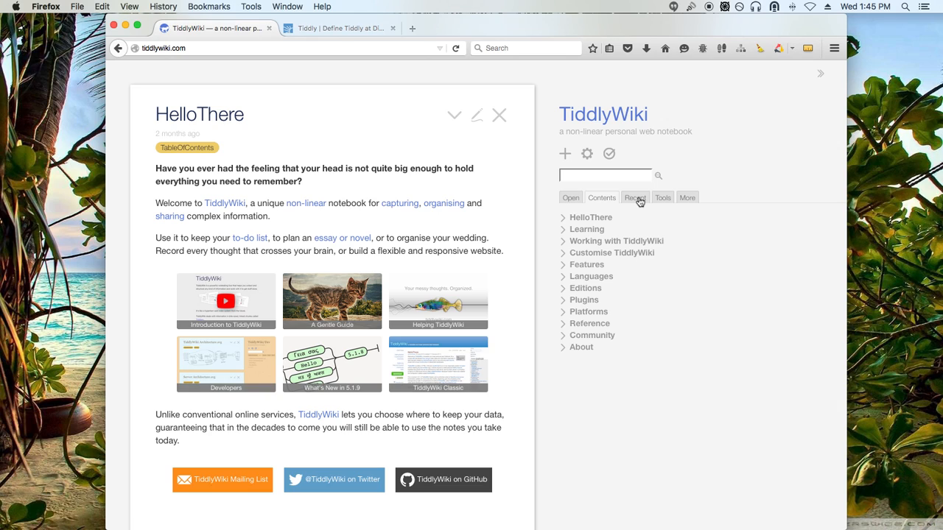
{"action": "left_click", "coordinate": [638, 201]}
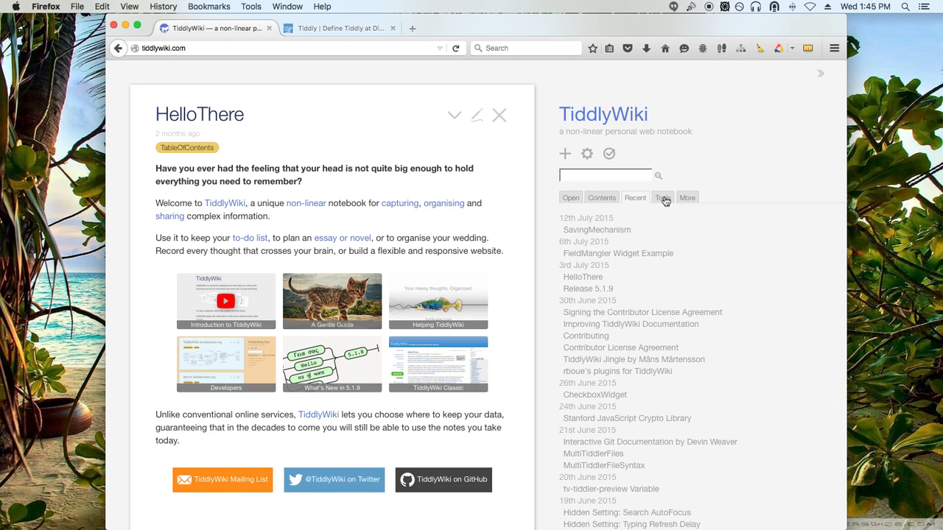
{"action": "left_click", "coordinate": [665, 201]}
{"action": "left_click", "coordinate": [595, 200]}
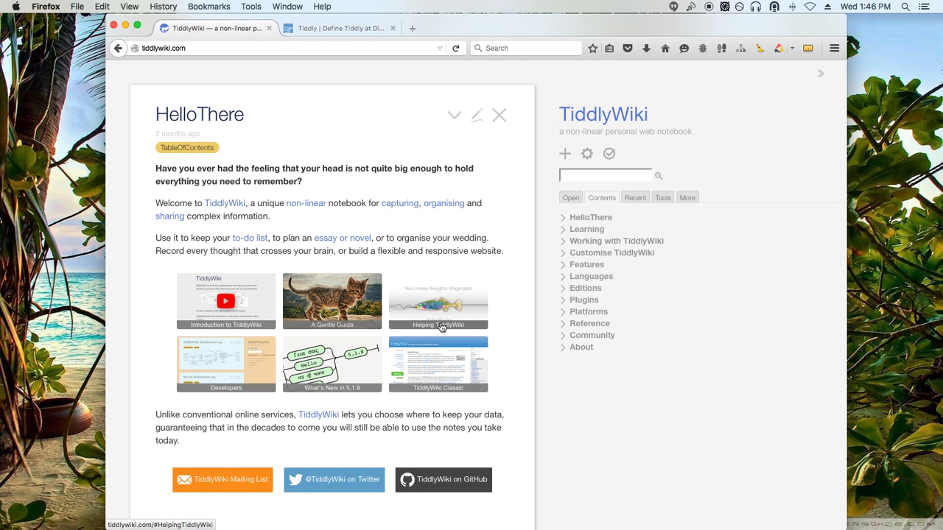
Read the Firefox setup instructions in the GettingStarted tiddler, including the steps for downloading an empty wiki and saving changes.
{"action": "scroll", "coordinate": [442, 326], "scroll_direction": "down", "scroll_amount": 10}
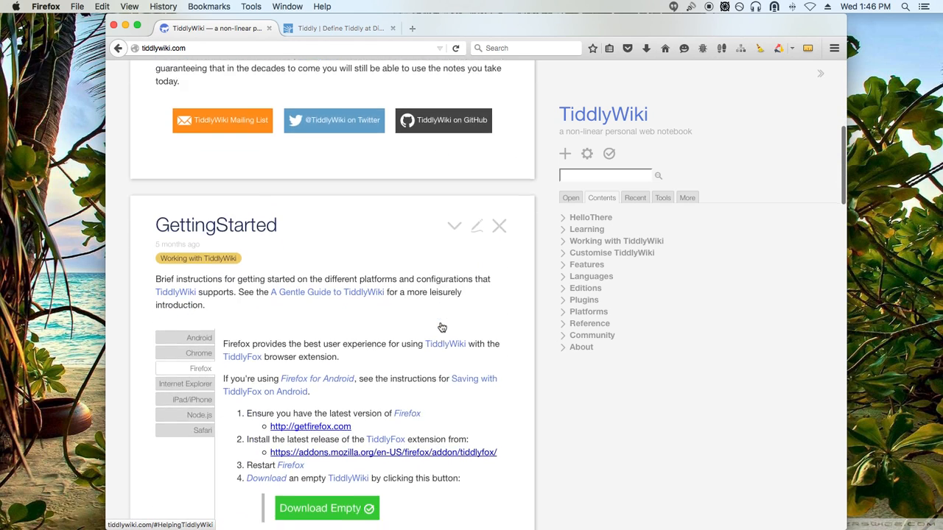
{"action": "scroll", "coordinate": [442, 327], "scroll_direction": "down", "scroll_amount": 6}
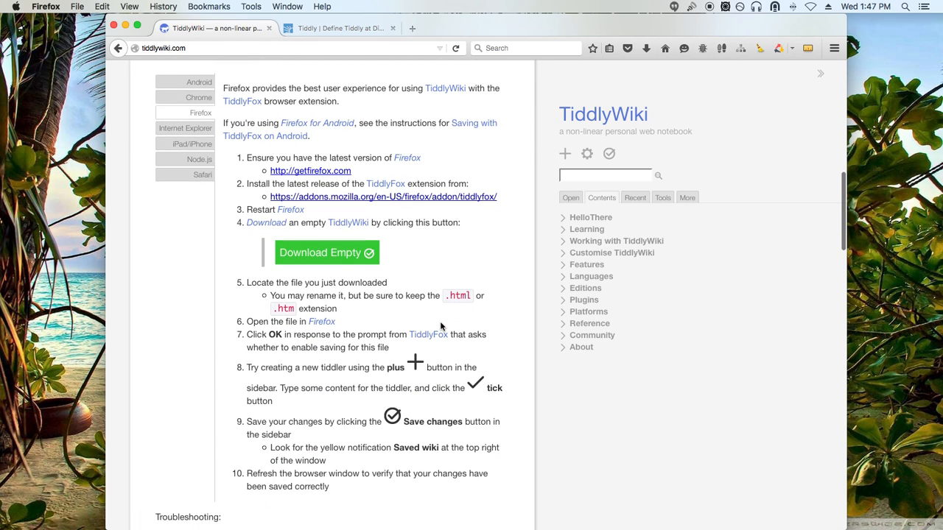
{"action": "scroll", "coordinate": [441, 326], "scroll_direction": "down", "scroll_amount": 3}
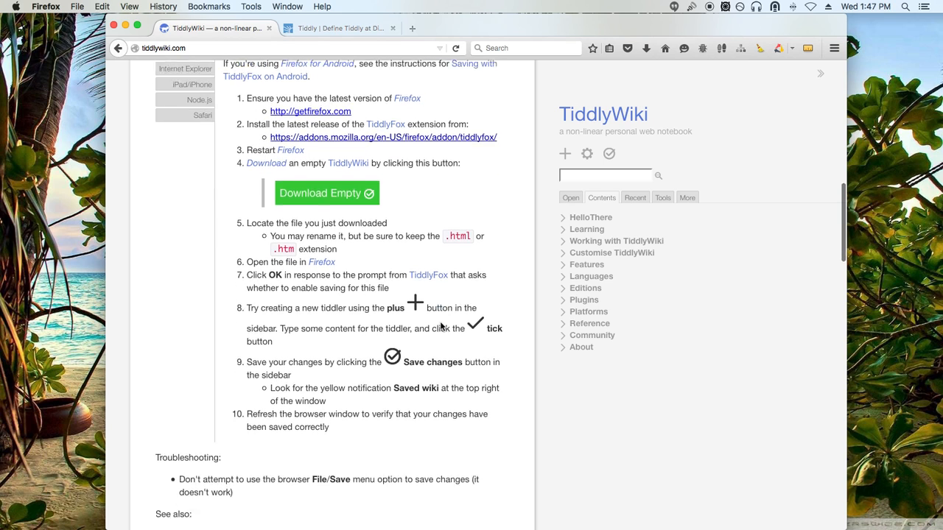
{"action": "scroll", "coordinate": [440, 326], "scroll_direction": "up", "scroll_amount": 12}
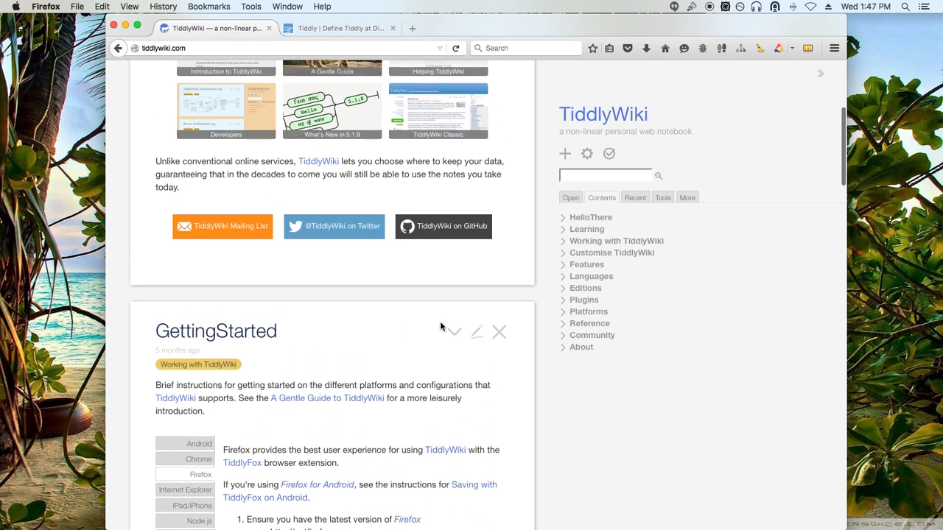
{"action": "scroll", "coordinate": [440, 327], "scroll_direction": "down", "scroll_amount": 10}
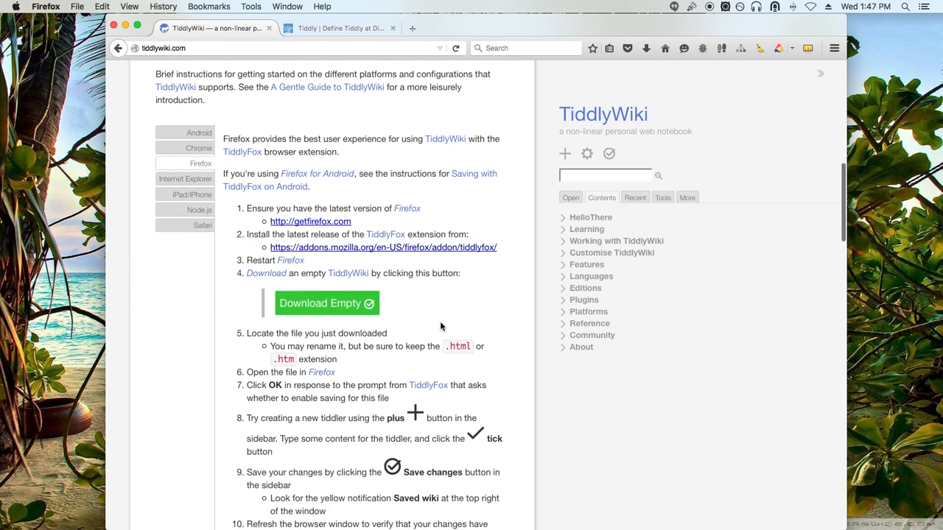
{"action": "key", "text": "super+r"}
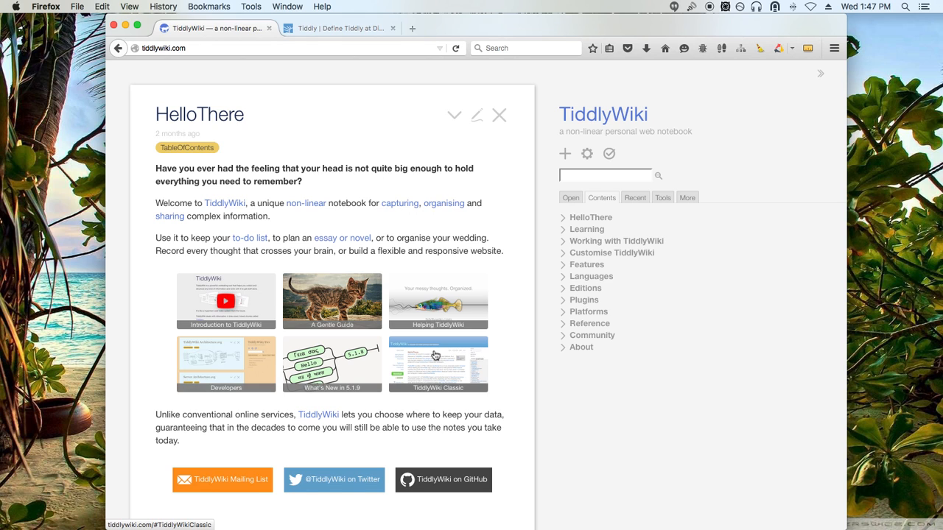
{"action": "scroll", "coordinate": [434, 356], "scroll_direction": "down", "scroll_amount": 15}
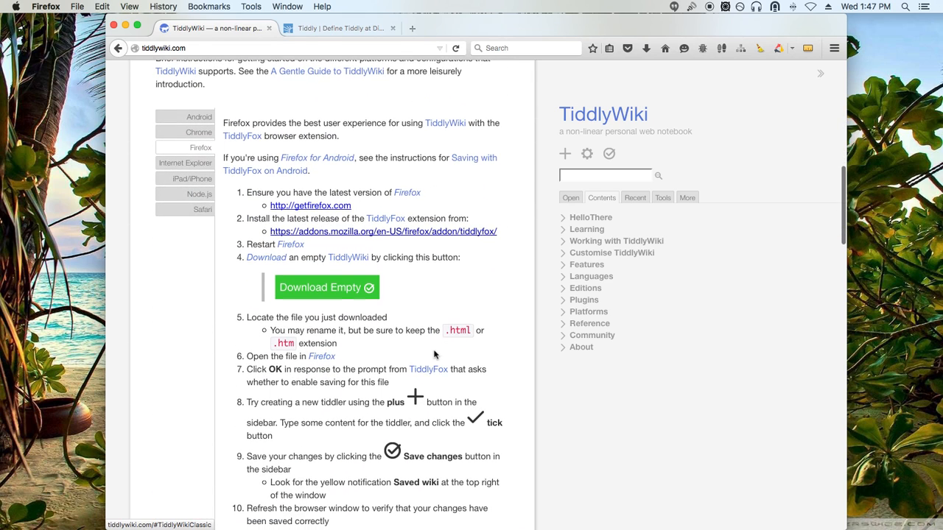
{"action": "scroll", "coordinate": [390, 346], "scroll_direction": "down", "scroll_amount": 1}
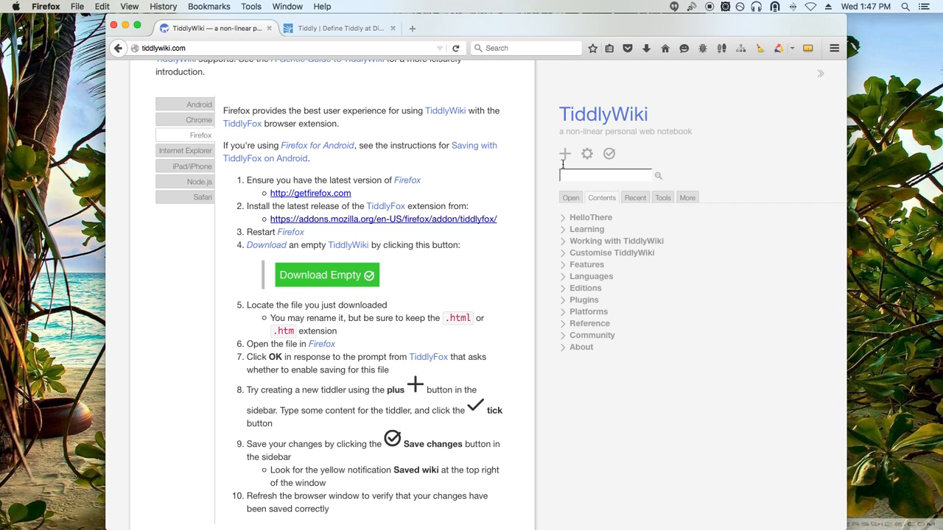
Download the empty TiddlyWiki as empty.html, saving the file, and show the Downloads folder in Finder.
{"action": "left_click", "coordinate": [356, 274]}
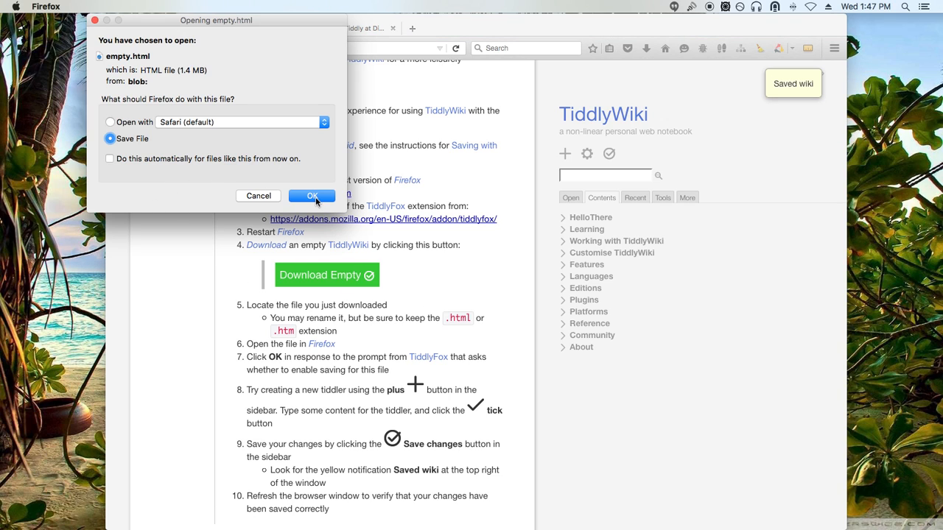
{"action": "left_click", "coordinate": [312, 196]}
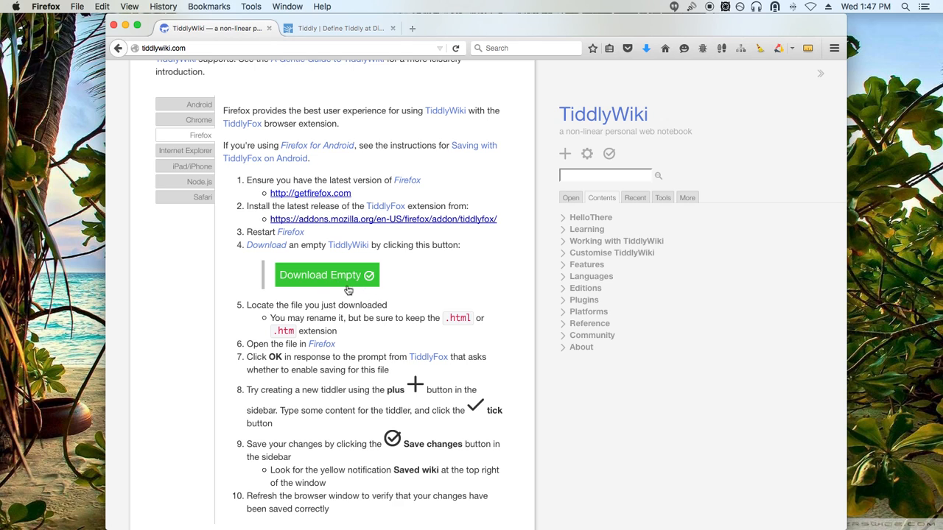
{"action": "mouse_move", "coordinate": [483, 528]}
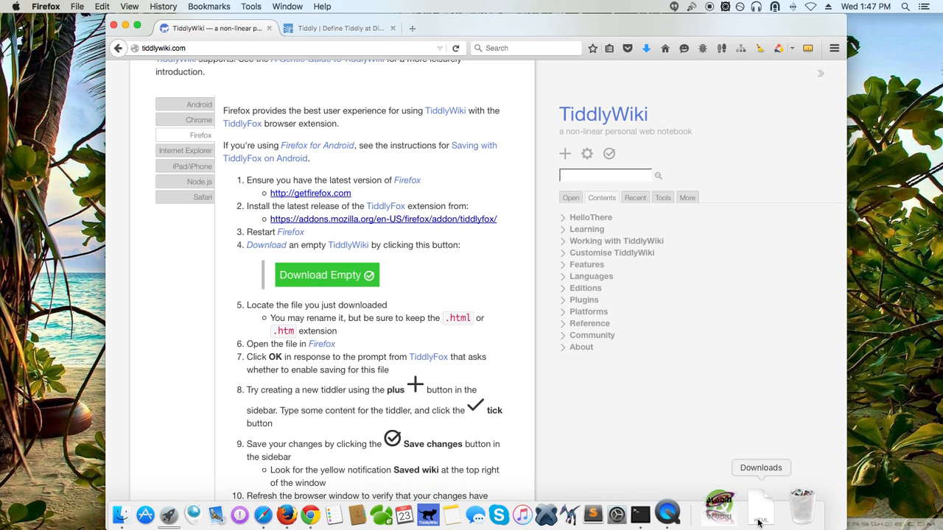
{"action": "left_click", "coordinate": [759, 523]}
{"action": "left_click", "coordinate": [773, 417]}
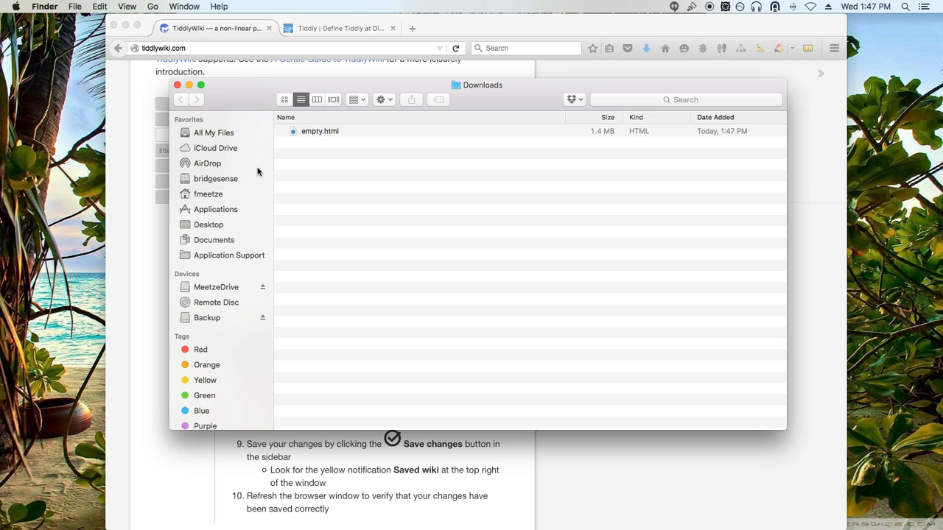
Open the downloaded empty.html with Sublime Text.
{"action": "right_click", "coordinate": [318, 134]}
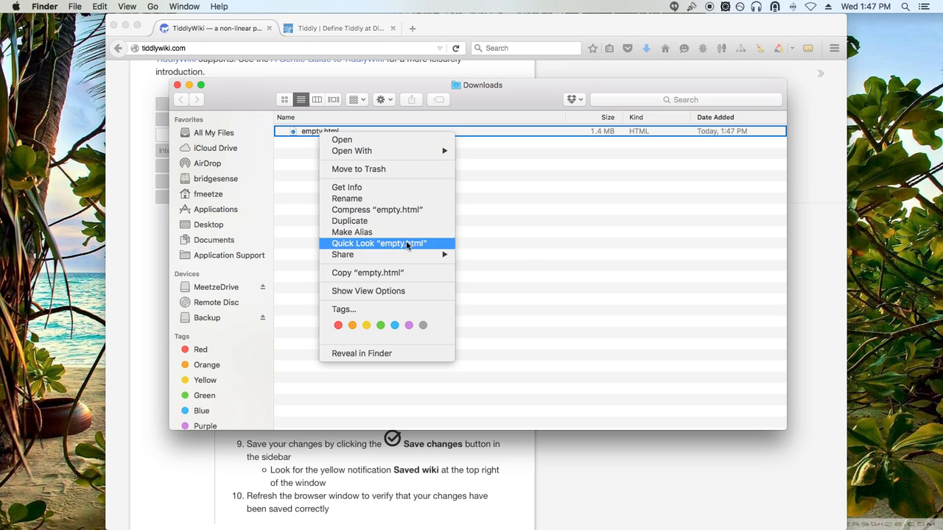
{"action": "mouse_move", "coordinate": [395, 254]}
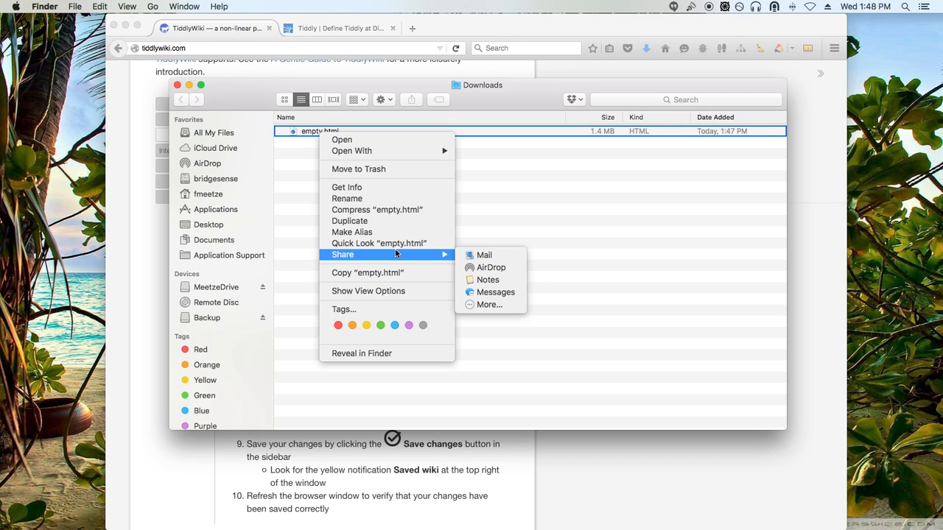
{"action": "mouse_move", "coordinate": [405, 151]}
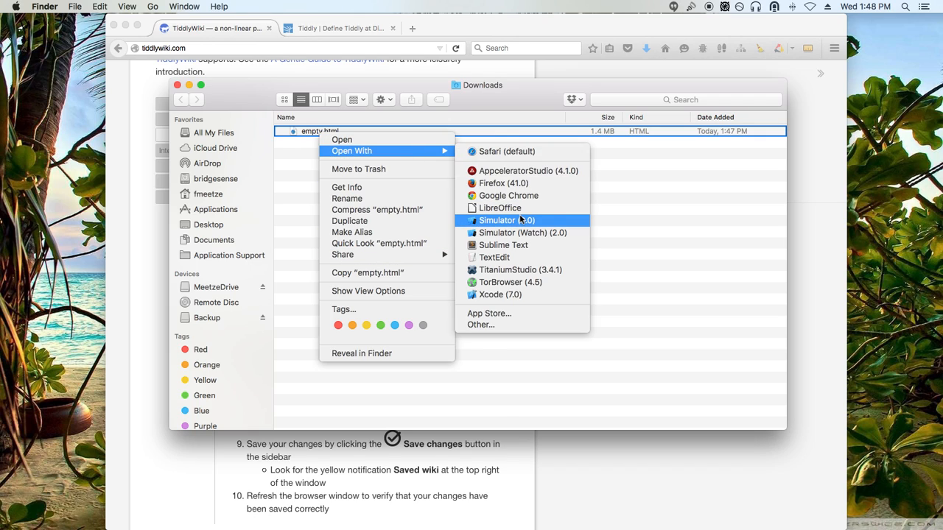
{"action": "left_click", "coordinate": [519, 246]}
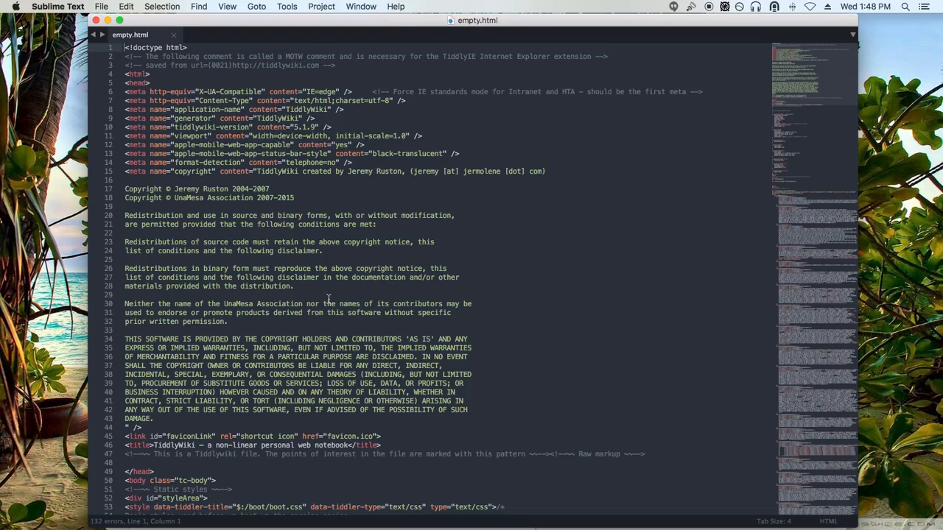
Examine the HTML and JavaScript source of empty.html from the header down to the core modules, and close the file.
{"action": "scroll", "coordinate": [328, 298], "scroll_direction": "down", "scroll_amount": 20}
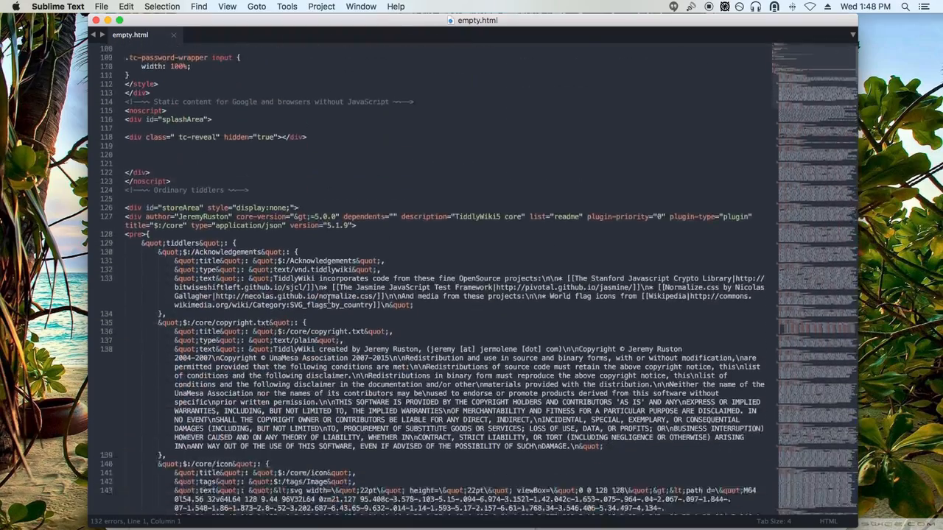
{"action": "scroll", "coordinate": [329, 298], "scroll_direction": "down", "scroll_amount": 15}
{"action": "scroll", "coordinate": [330, 300], "scroll_direction": "down", "scroll_amount": 20}
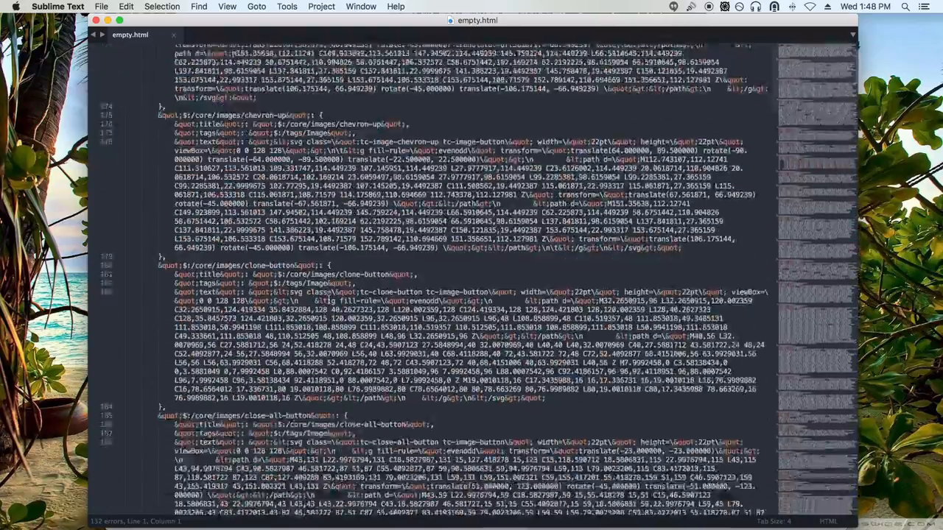
{"action": "scroll", "coordinate": [328, 298], "scroll_direction": "down", "scroll_amount": 20}
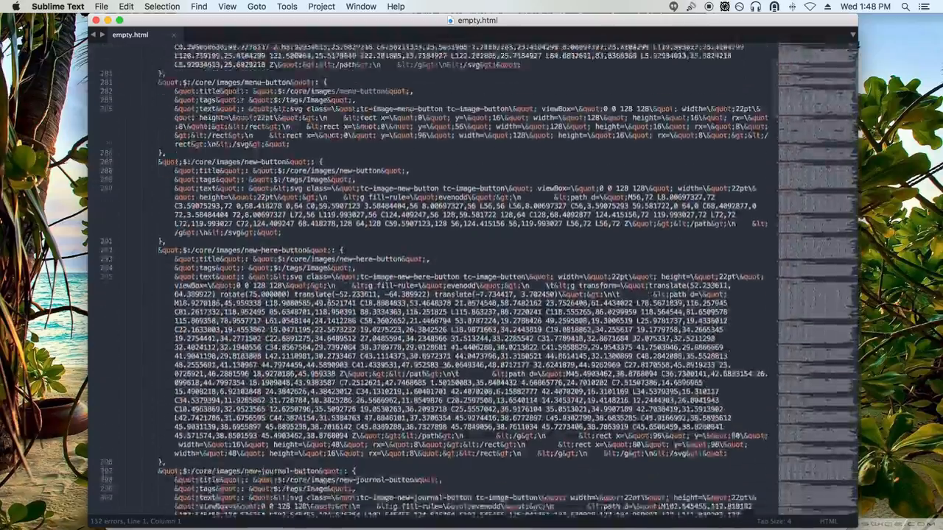
{"action": "scroll", "coordinate": [328, 298], "scroll_direction": "down", "scroll_amount": 3}
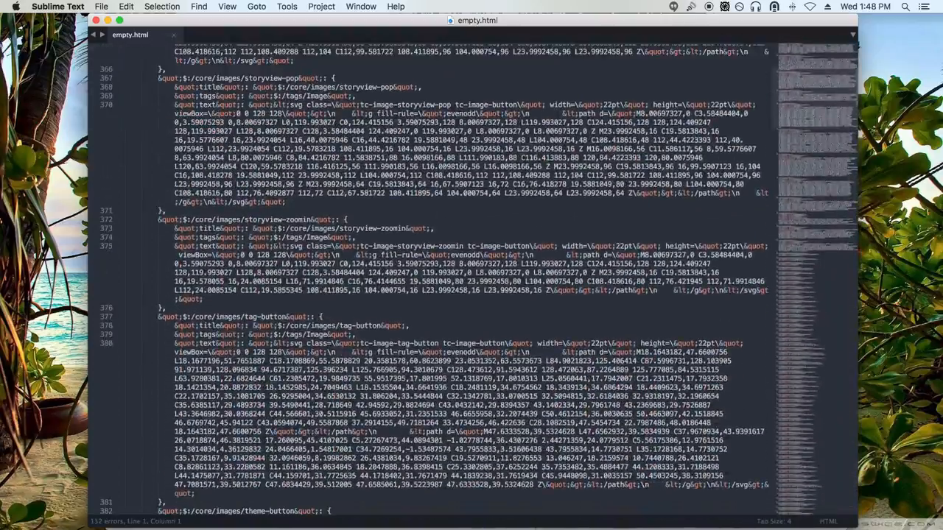
{"action": "left_click_drag", "start_coordinate": [798, 103], "coordinate": [797, 243]}
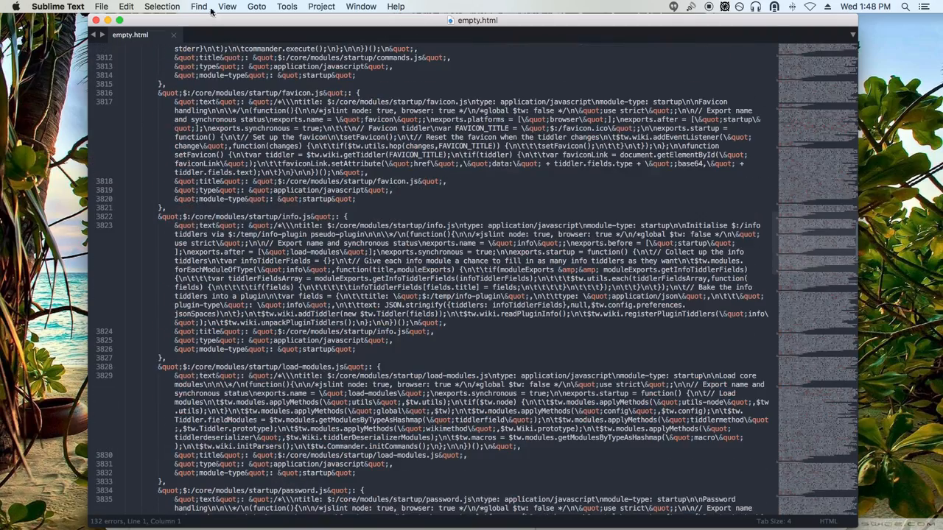
{"action": "left_click", "coordinate": [96, 20]}
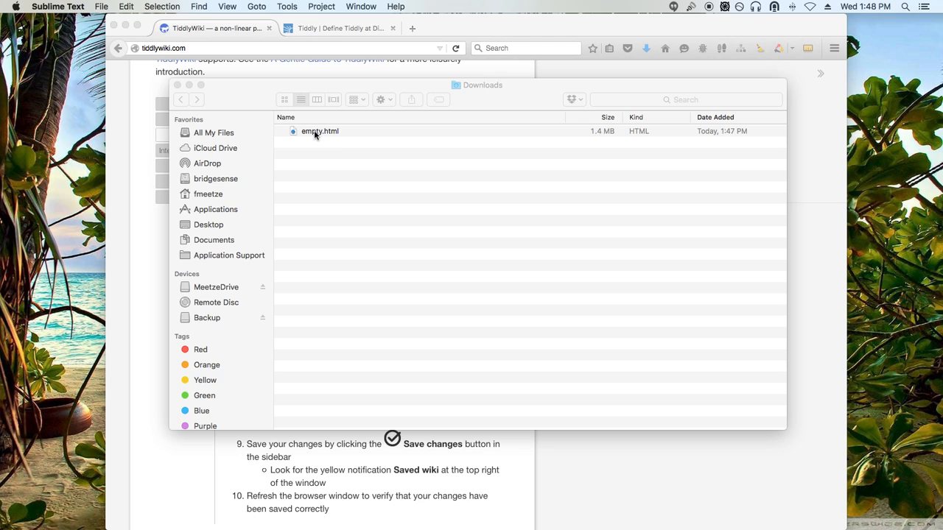
Create a new folder in Downloads and name it "notebook".
{"action": "right_click", "coordinate": [321, 162]}
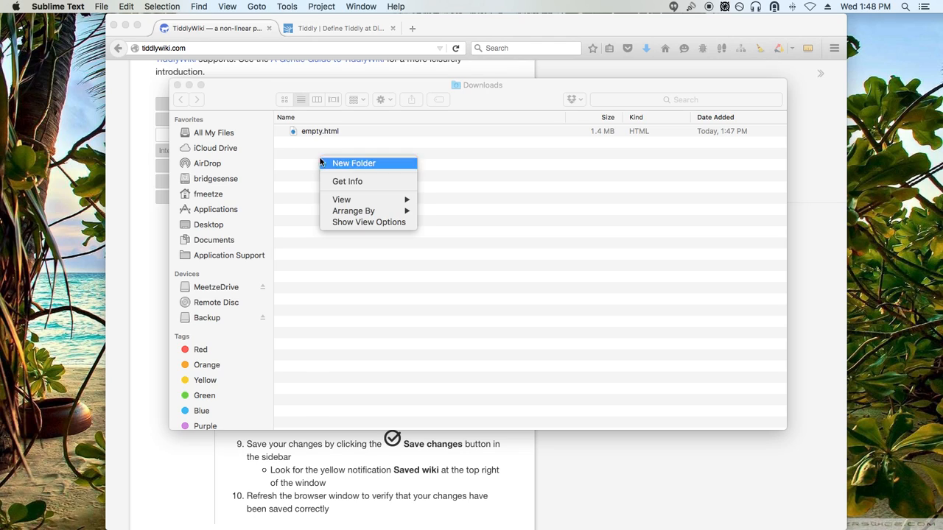
{"action": "left_click", "coordinate": [340, 163]}
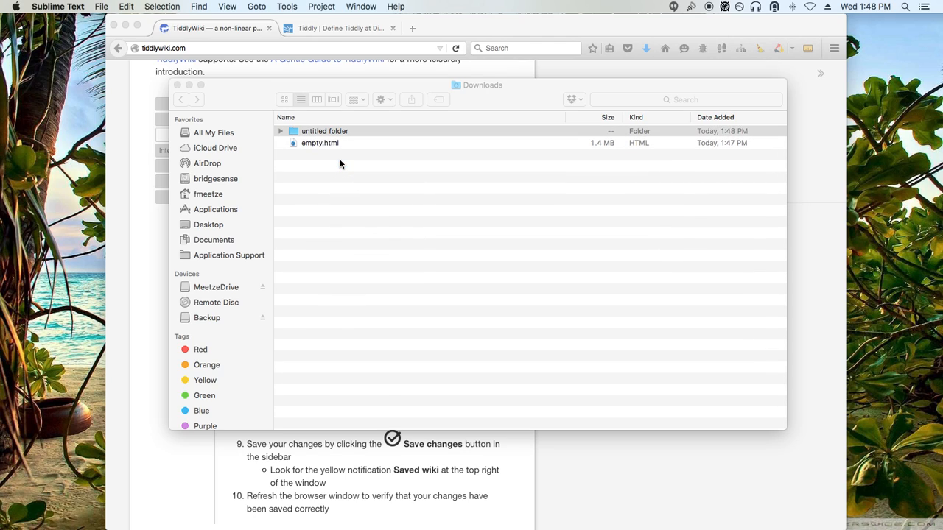
{"action": "left_click", "coordinate": [330, 134]}
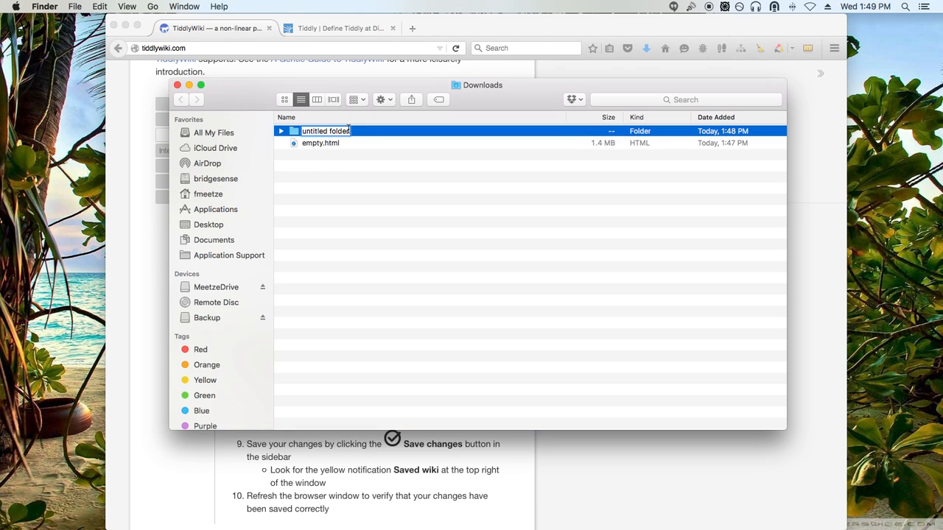
{"action": "left_click", "coordinate": [344, 130]}
{"action": "left_click_drag", "start_coordinate": [344, 130], "coordinate": [265, 126]}
{"action": "type", "text": "notebook"}
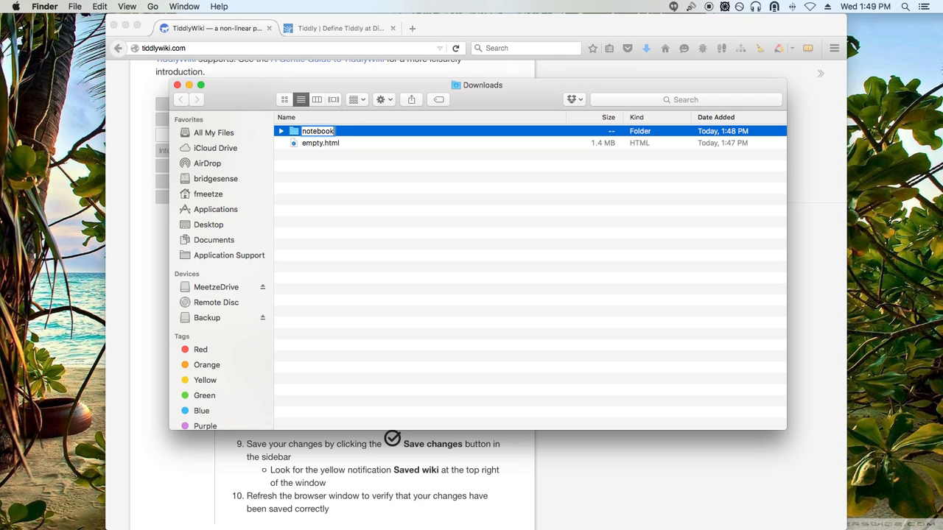
{"action": "key", "text": "Return"}
Move empty.html into the notebook folder, check the folder's contents, and return to Downloads.
{"action": "left_click", "coordinate": [304, 145]}
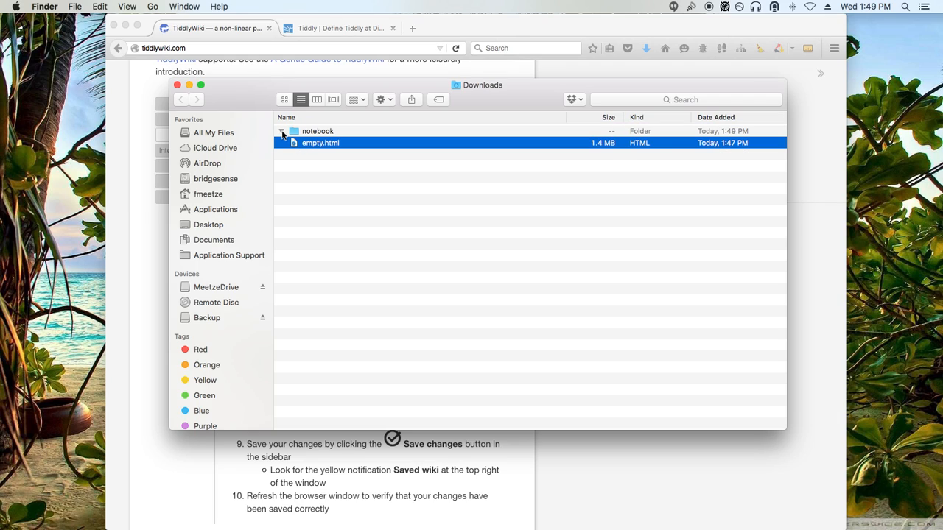
{"action": "left_click", "coordinate": [318, 136]}
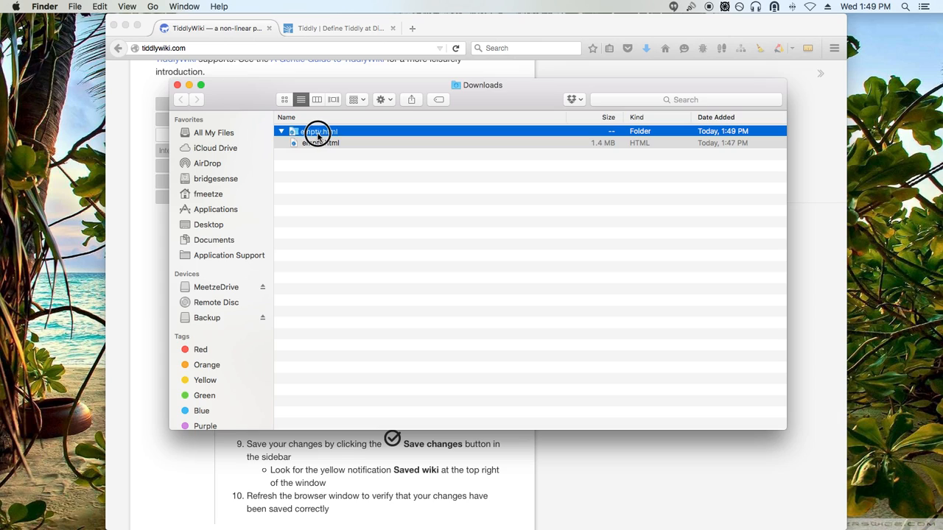
{"action": "double_click", "coordinate": [318, 136]}
{"action": "left_click", "coordinate": [319, 136]}
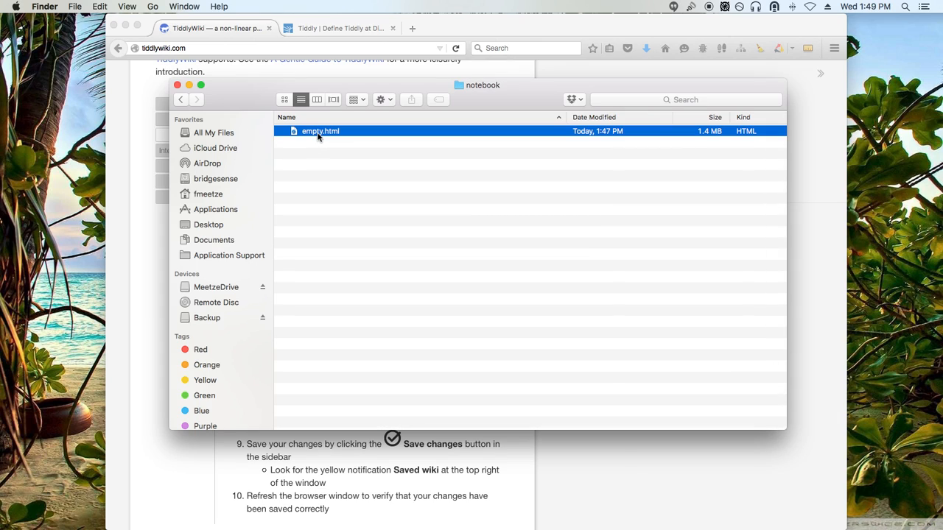
{"action": "left_click", "coordinate": [179, 100]}
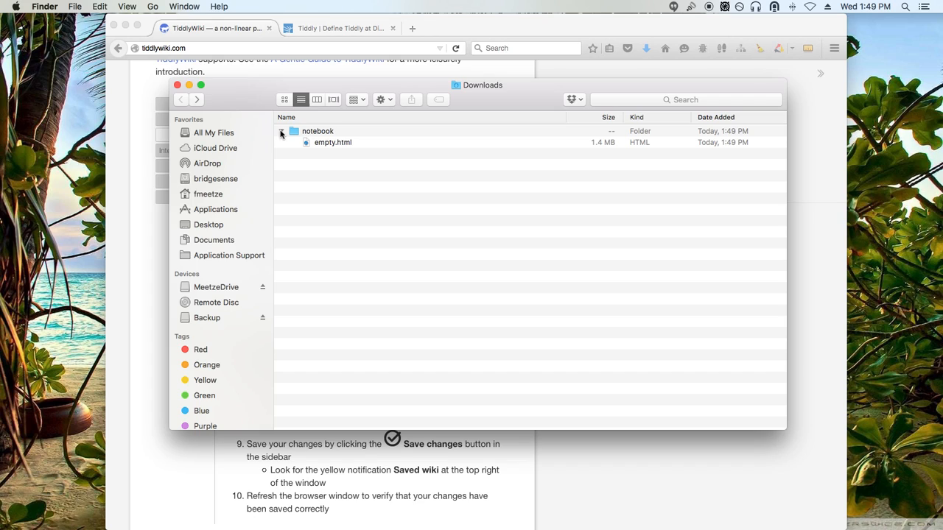
Open empty.html from the notebook folder in Firefox and allow TiddlyFox to save changes to it.
{"action": "left_click", "coordinate": [280, 132]}
{"action": "left_click", "coordinate": [281, 133]}
{"action": "left_click", "coordinate": [281, 132]}
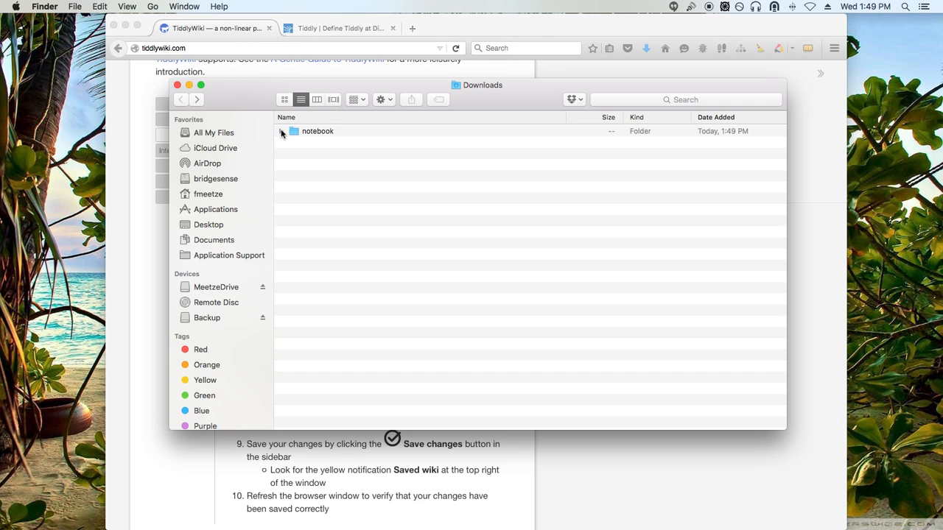
{"action": "left_click_drag", "start_coordinate": [253, 95], "coordinate": [260, 135]}
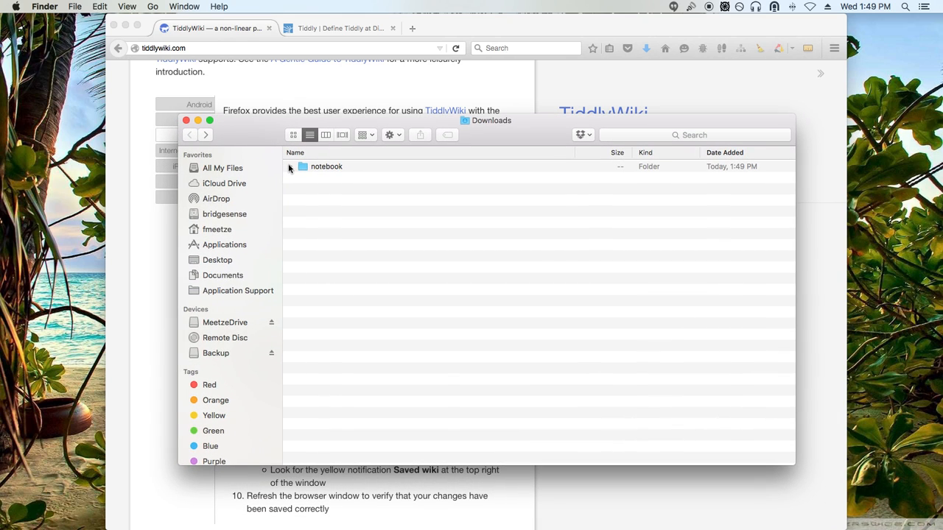
{"action": "left_click", "coordinate": [290, 168]}
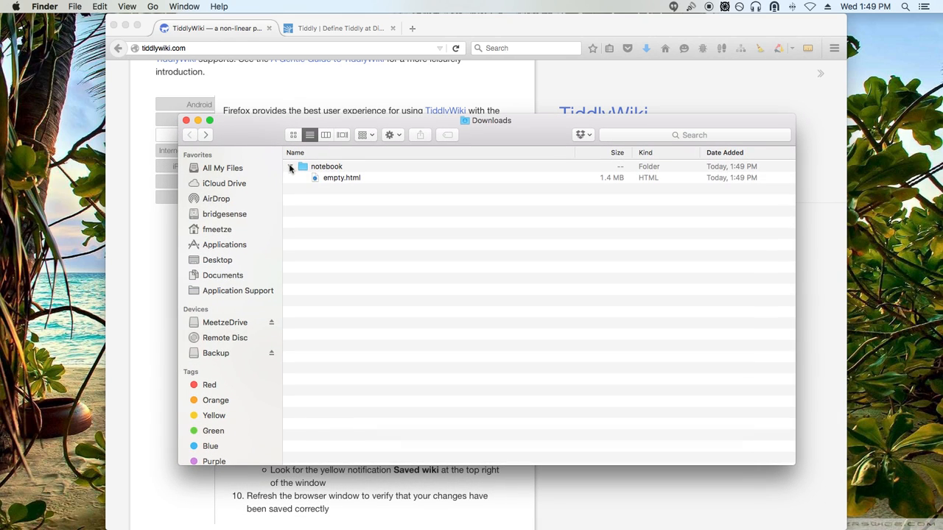
{"action": "right_click", "coordinate": [334, 182]}
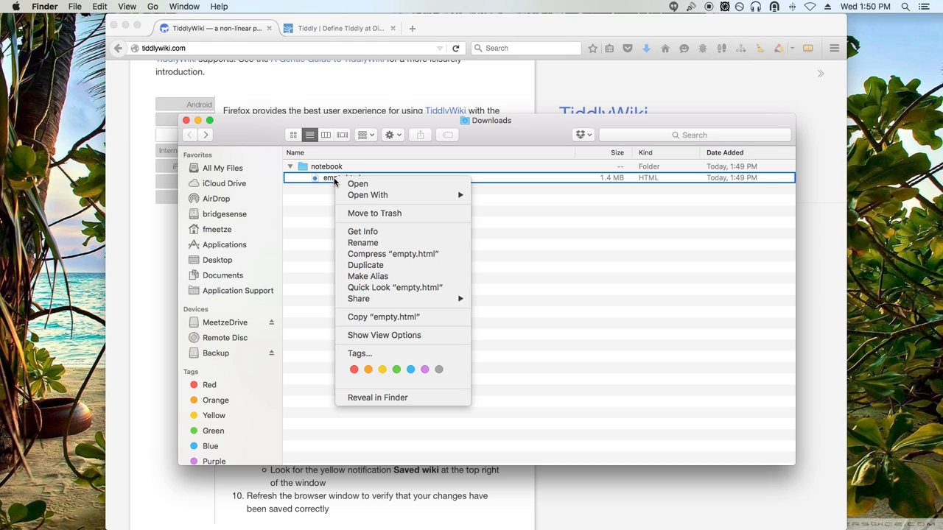
{"action": "mouse_move", "coordinate": [387, 196]}
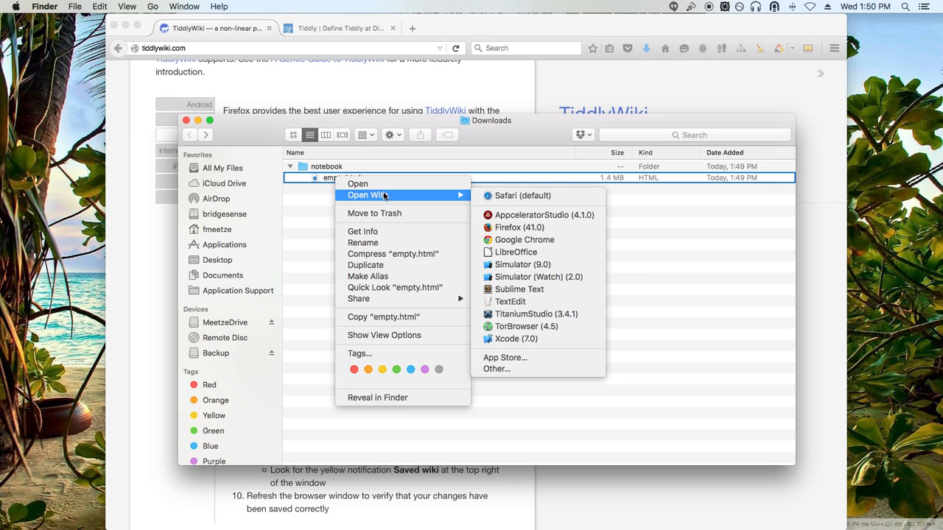
{"action": "left_click", "coordinate": [500, 229]}
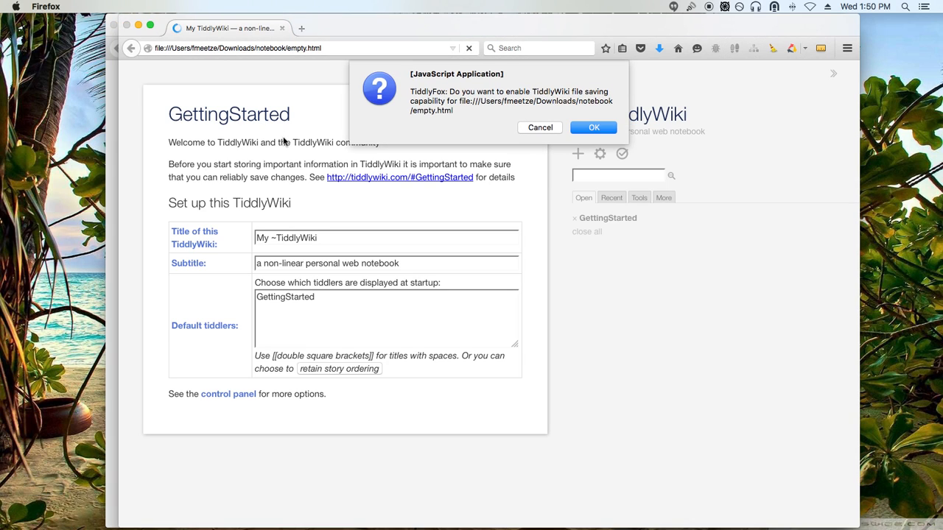
{"action": "left_click", "coordinate": [600, 128]}
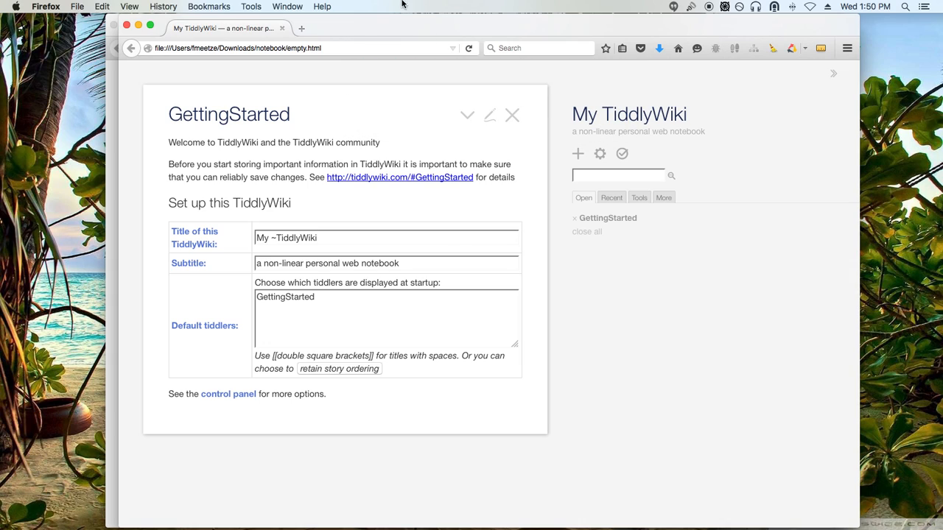
{"action": "left_click", "coordinate": [301, 28]}
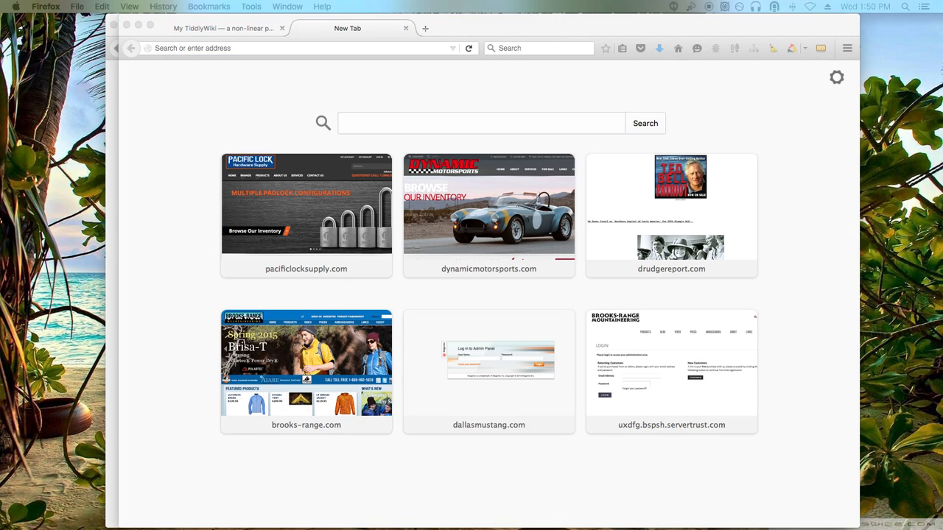
{"action": "left_click", "coordinate": [385, 47]}
{"action": "type", "text": "https://addons.mozilla.org/en-US/firefox/addon/tiddlyfox/"}
{"action": "key", "text": "Return"}
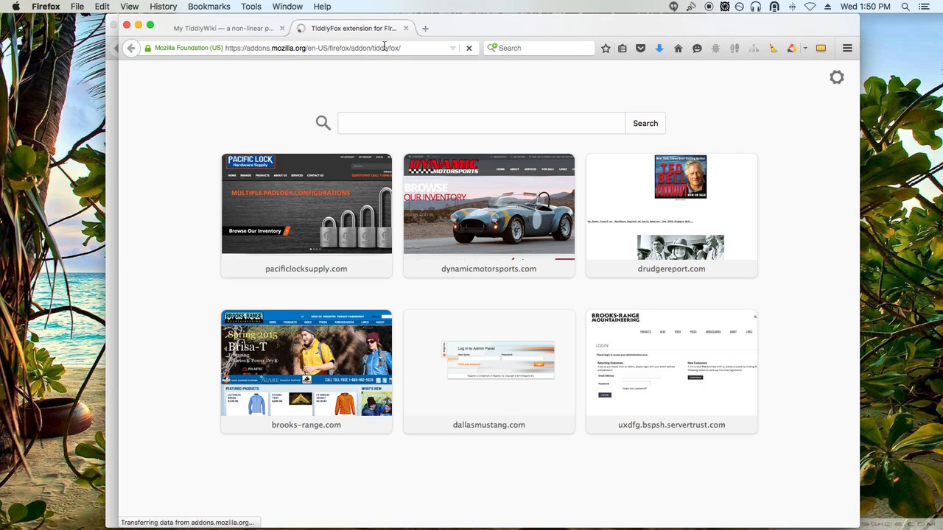
{"action": "left_click", "coordinate": [230, 31]}
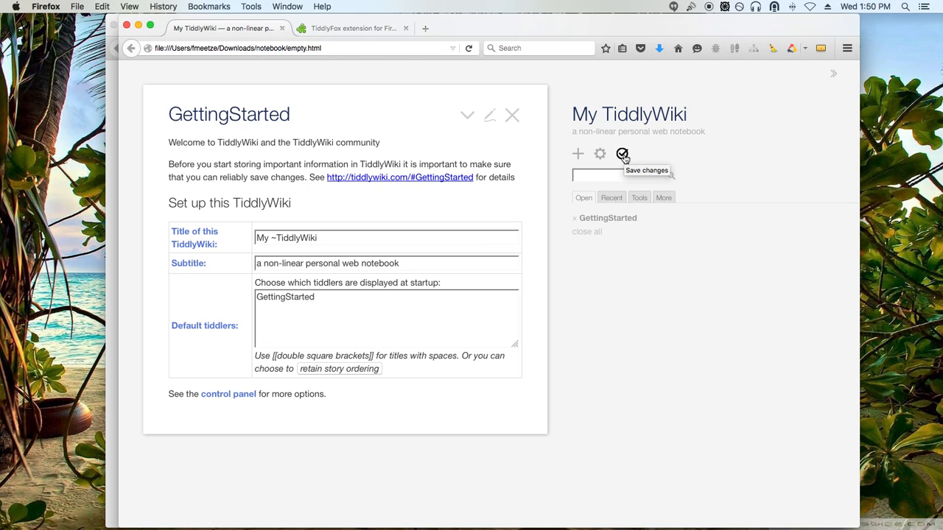
{"action": "left_click", "coordinate": [367, 28]}
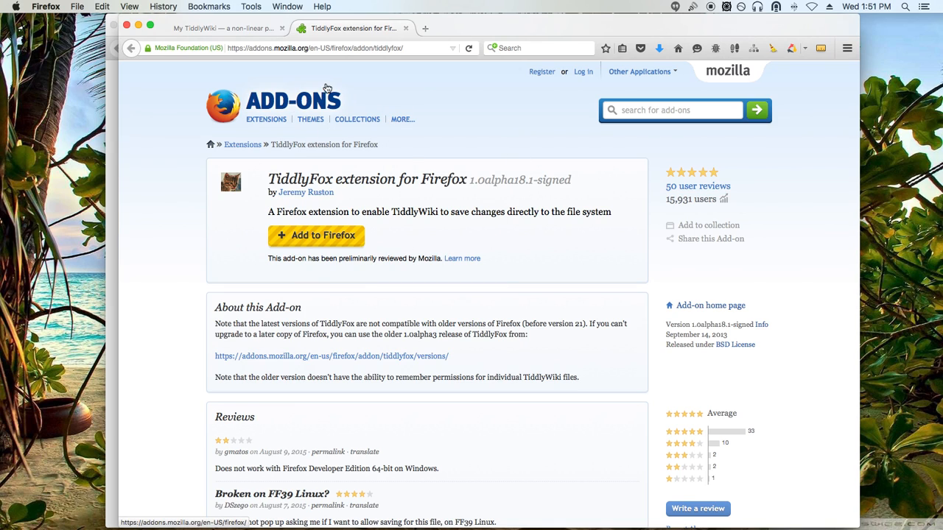
{"action": "left_click", "coordinate": [258, 28]}
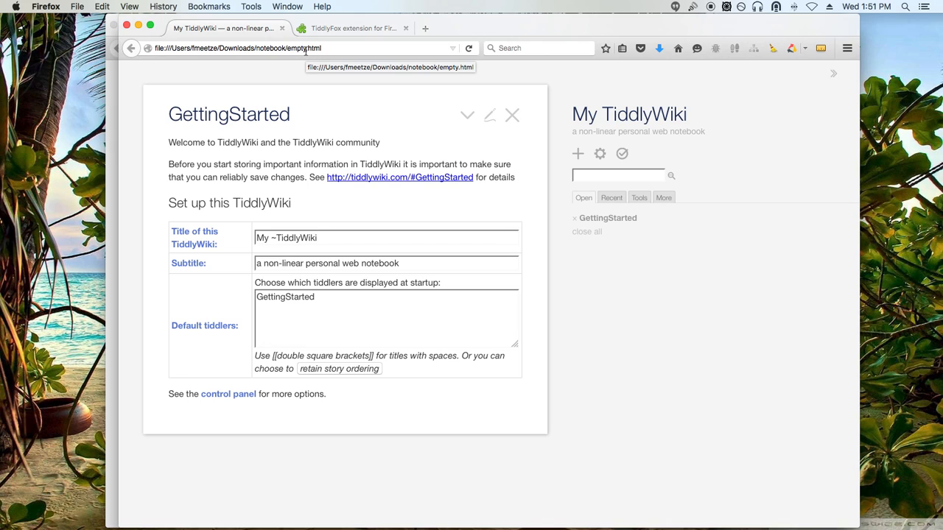
Switch to the Downloads folder in Finder and rename empty.html in the notebook folder as mywiki.html.
{"action": "left_click_drag", "start_coordinate": [450, 13], "coordinate": [430, 13]}
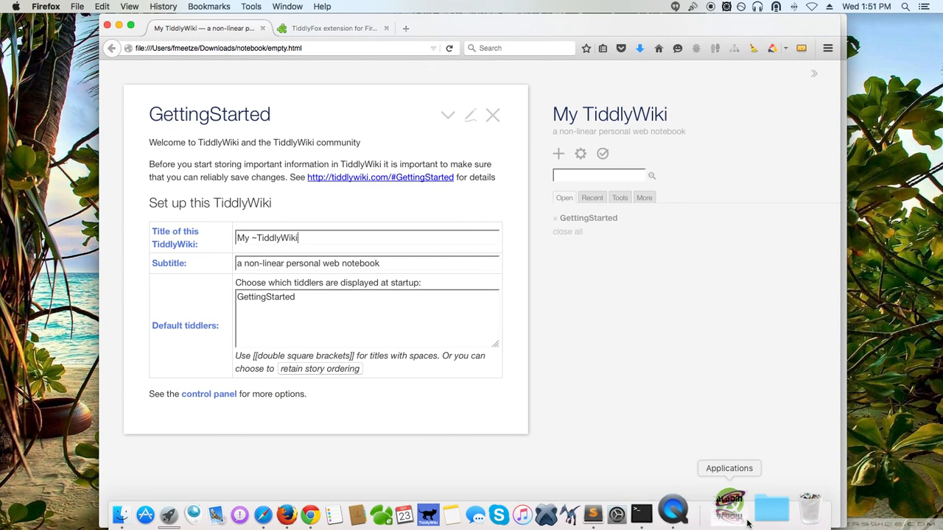
{"action": "left_click", "coordinate": [754, 518]}
{"action": "left_click", "coordinate": [777, 409]}
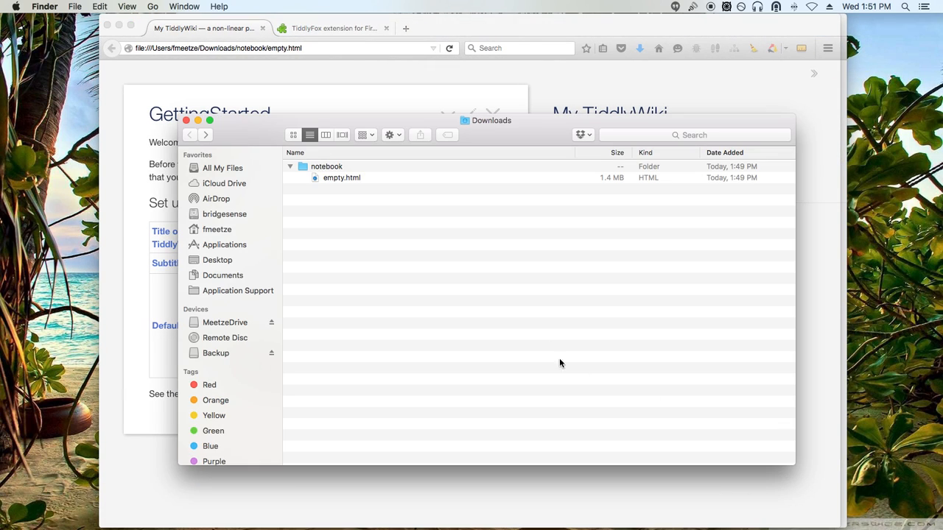
{"action": "right_click", "coordinate": [328, 182]}
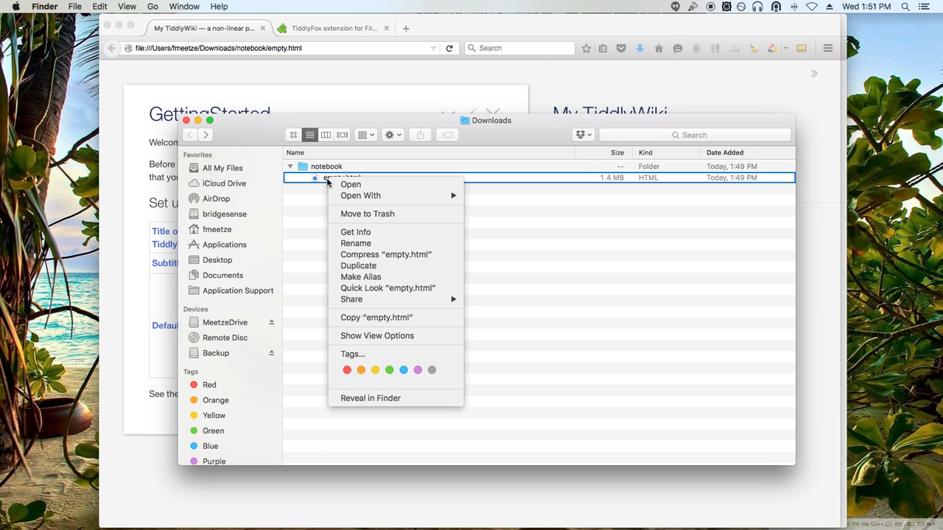
{"action": "left_click", "coordinate": [366, 244]}
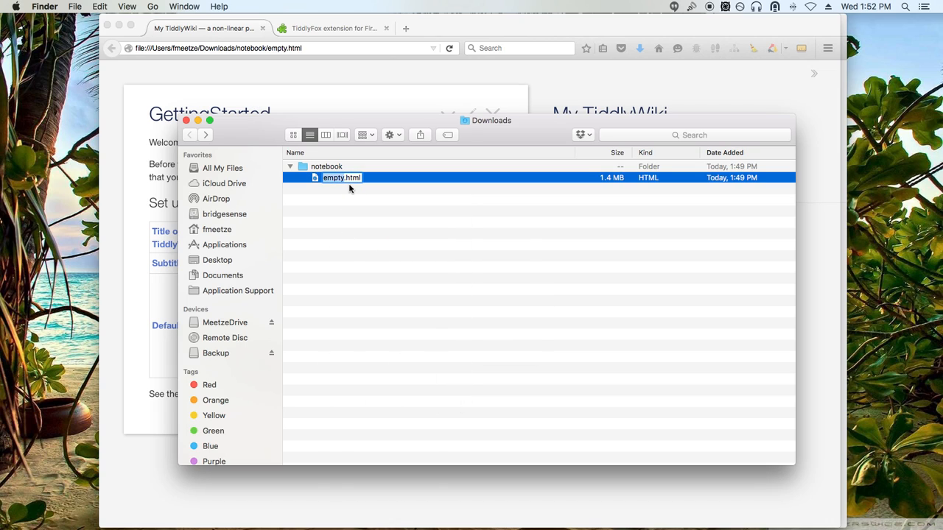
{"action": "type", "text": "mywiki"}
{"action": "key", "text": "Return"}
Open mywiki.html in Firefox and allow TiddlyFox to save changes to it.
{"action": "left_click", "coordinate": [330, 181]}
{"action": "left_click", "coordinate": [317, 178]}
{"action": "right_click", "coordinate": [318, 182]}
{"action": "mouse_move", "coordinate": [387, 197]}
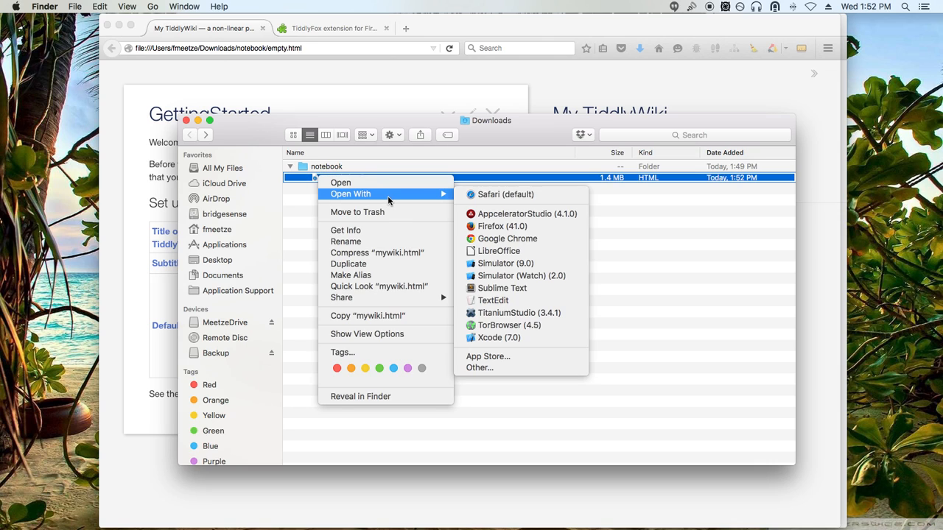
{"action": "left_click", "coordinate": [501, 226]}
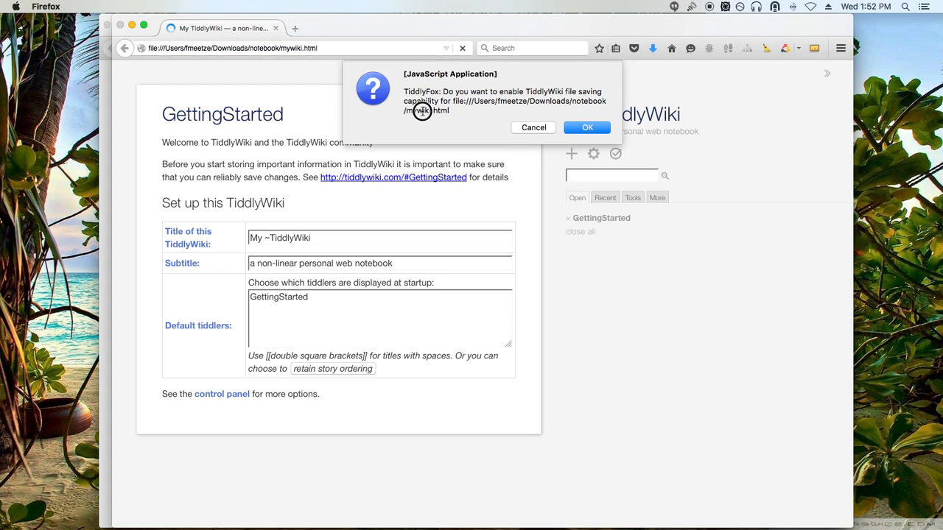
{"action": "left_click", "coordinate": [587, 129]}
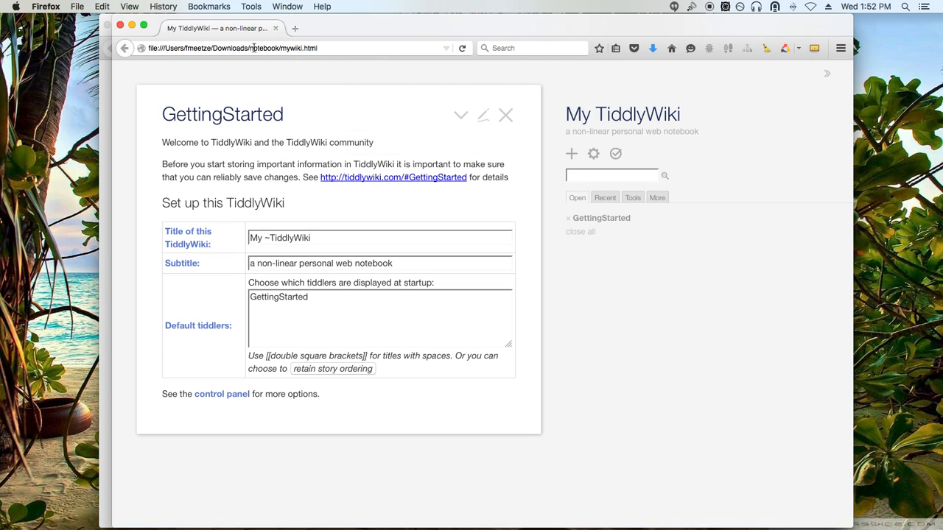
Close the old empty.html and TiddlyFox extension pages in the other browser window.
{"action": "left_click_drag", "start_coordinate": [375, 27], "coordinate": [381, 105]}
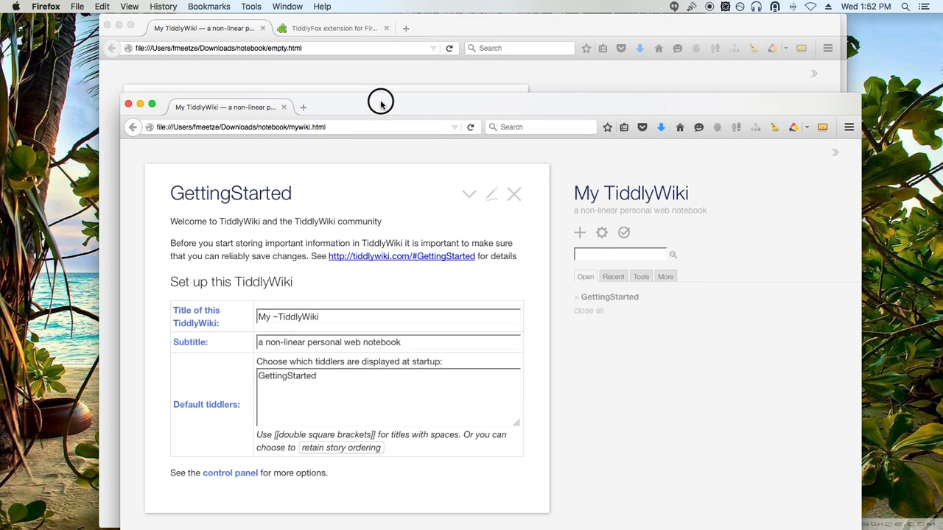
{"action": "left_click", "coordinate": [262, 29]}
{"action": "left_click", "coordinate": [262, 29]}
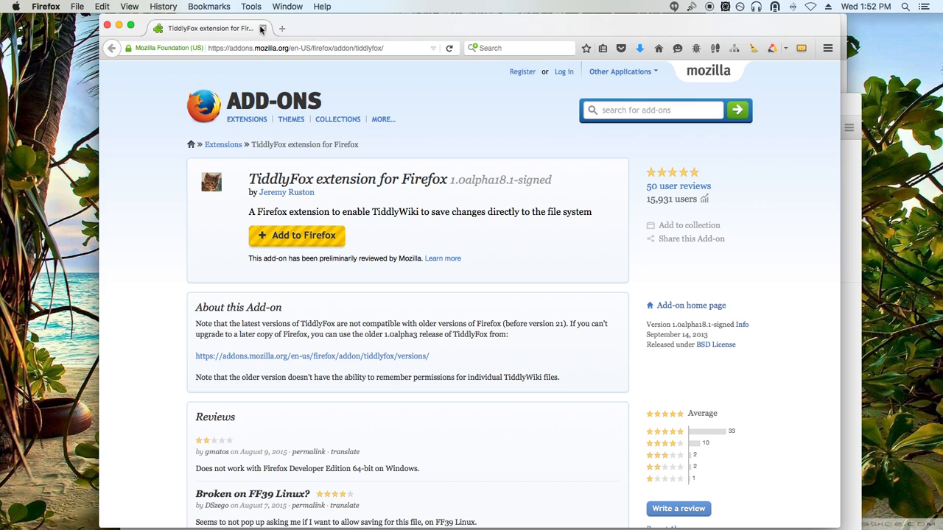
{"action": "left_click", "coordinate": [262, 29]}
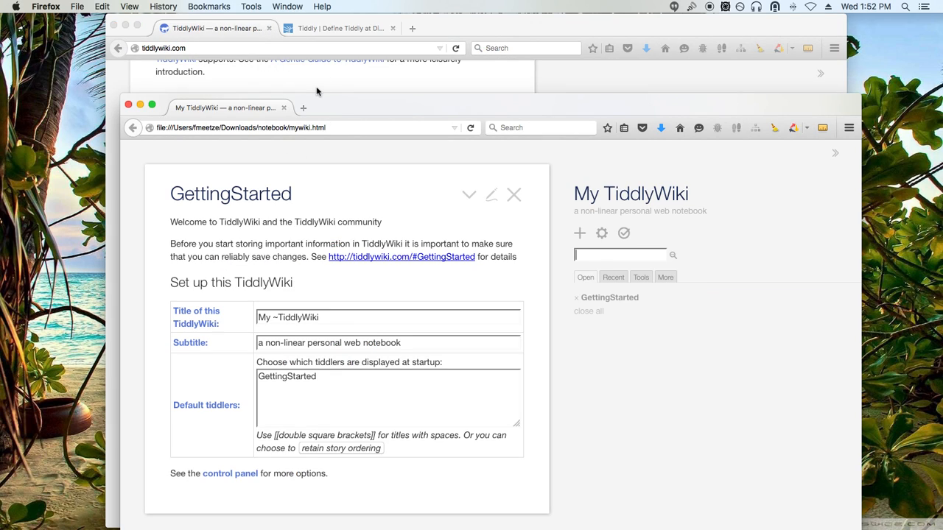
Read the Dictionary.com entry for "tiddly" with its origin, and return to the mywiki.html window.
{"action": "left_click_drag", "start_coordinate": [405, 108], "coordinate": [468, 109]}
{"action": "left_click", "coordinate": [447, 93]}
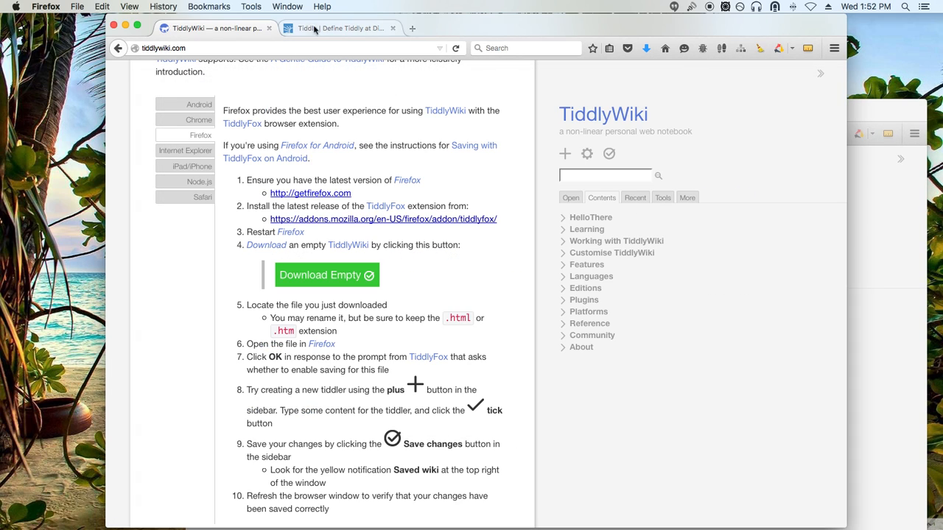
{"action": "left_click", "coordinate": [339, 30]}
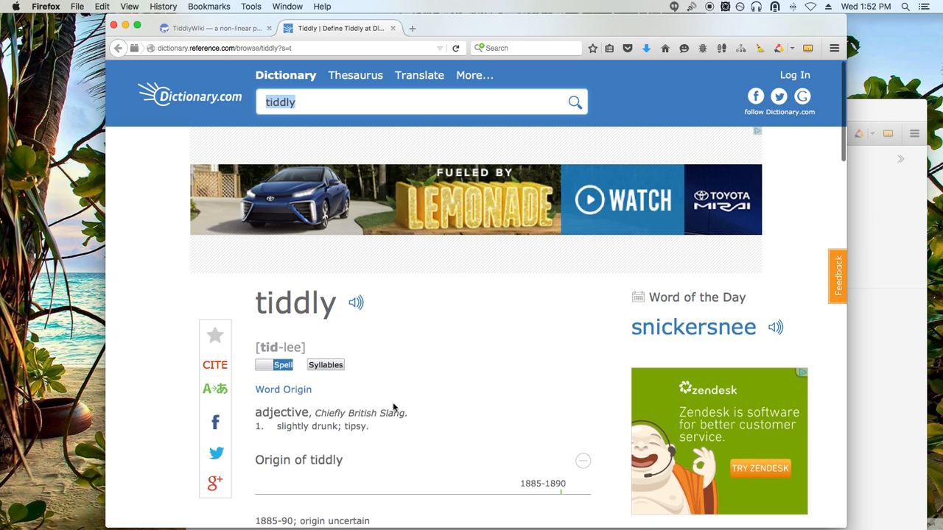
{"action": "scroll", "coordinate": [393, 407], "scroll_direction": "down", "scroll_amount": 5}
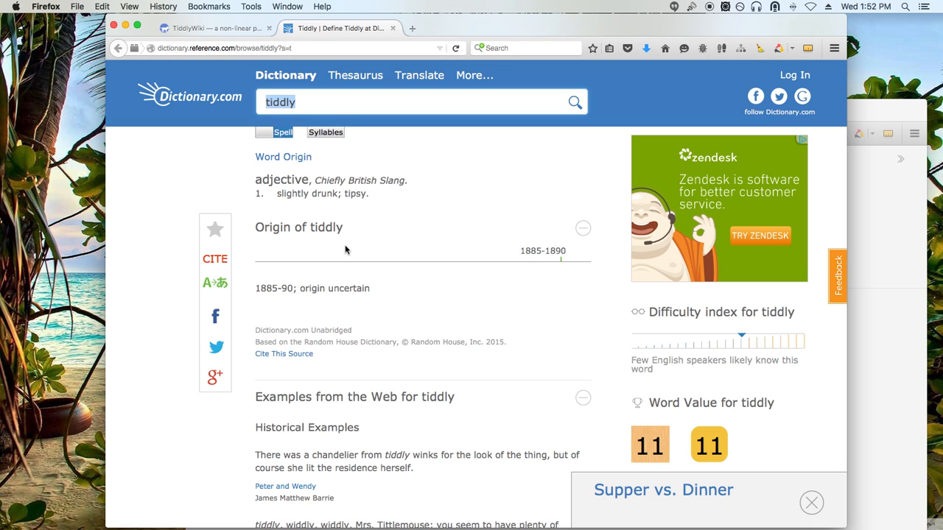
{"action": "left_click_drag", "start_coordinate": [527, 23], "coordinate": [500, 13]}
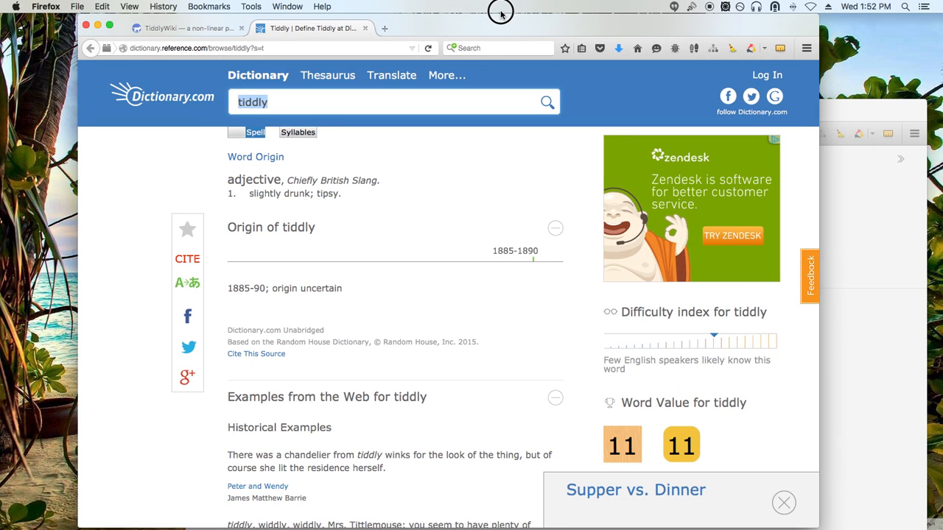
{"action": "left_click", "coordinate": [848, 116]}
{"action": "left_click_drag", "start_coordinate": [848, 113], "coordinate": [781, 17]}
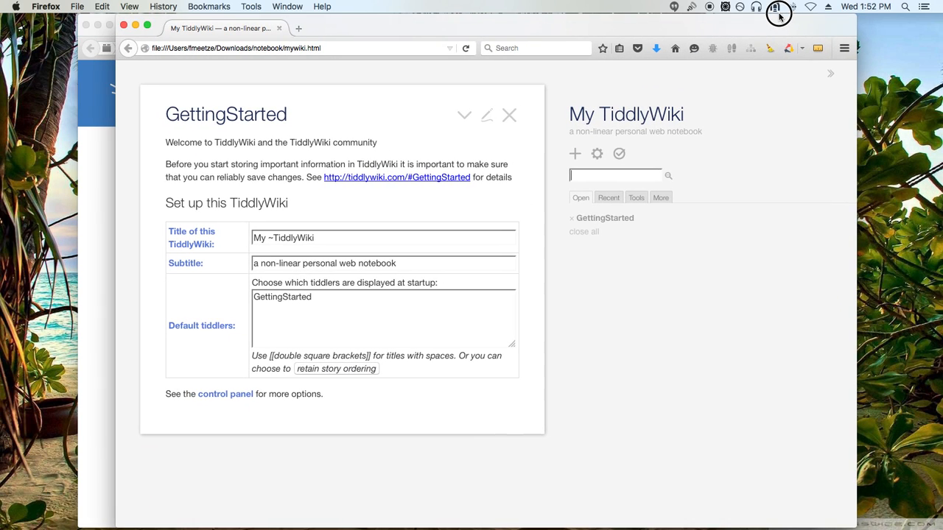
Close the browser window holding the tiddlywiki.com and Dictionary.com pages, including both of its tabs.
{"action": "left_click", "coordinate": [344, 238]}
{"action": "left_click_drag", "start_coordinate": [344, 238], "coordinate": [4, 242]}
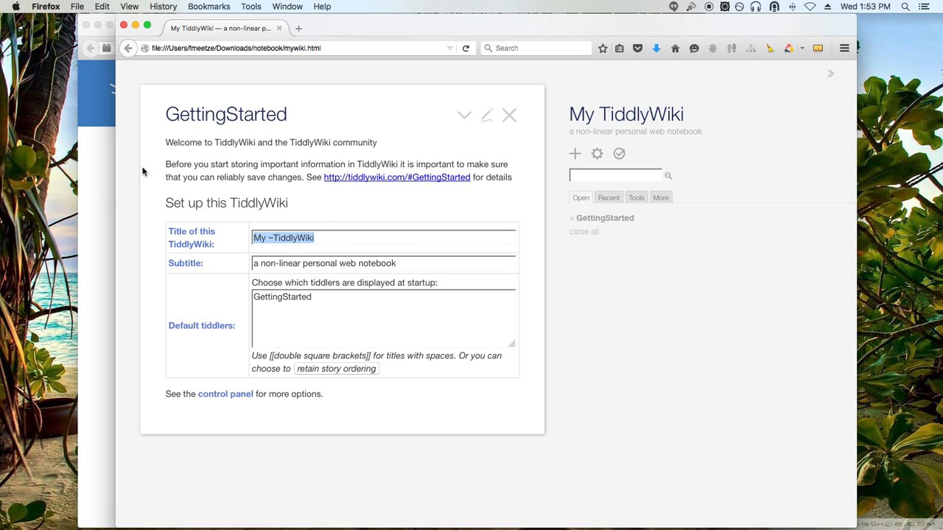
{"action": "left_click", "coordinate": [102, 183]}
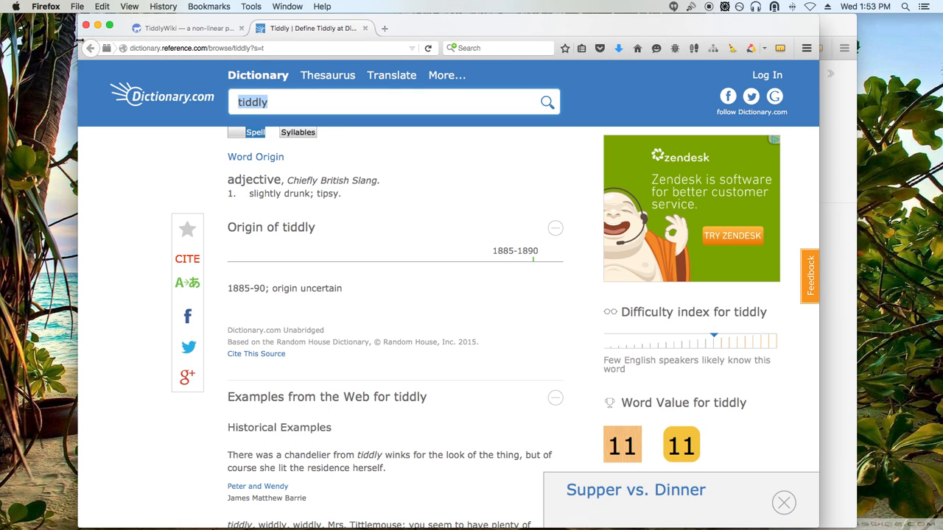
{"action": "left_click", "coordinate": [85, 26]}
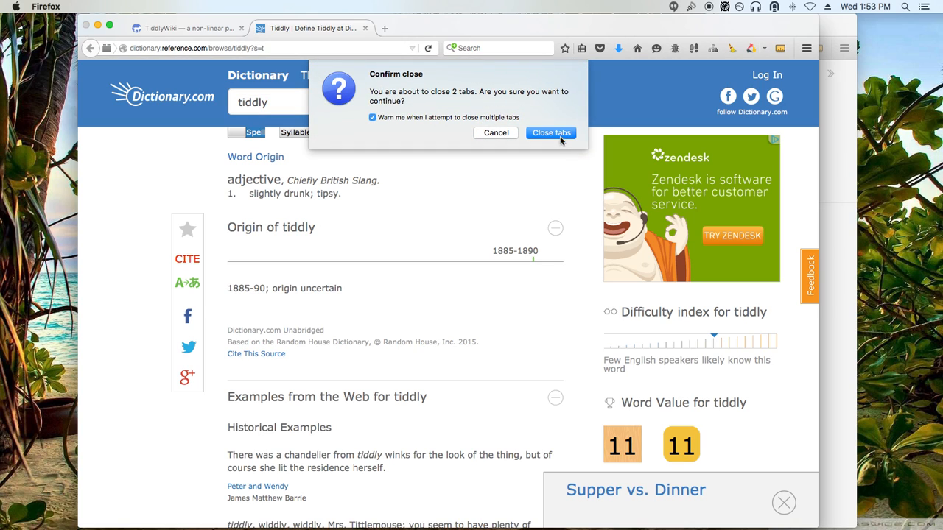
{"action": "key", "text": "Return"}
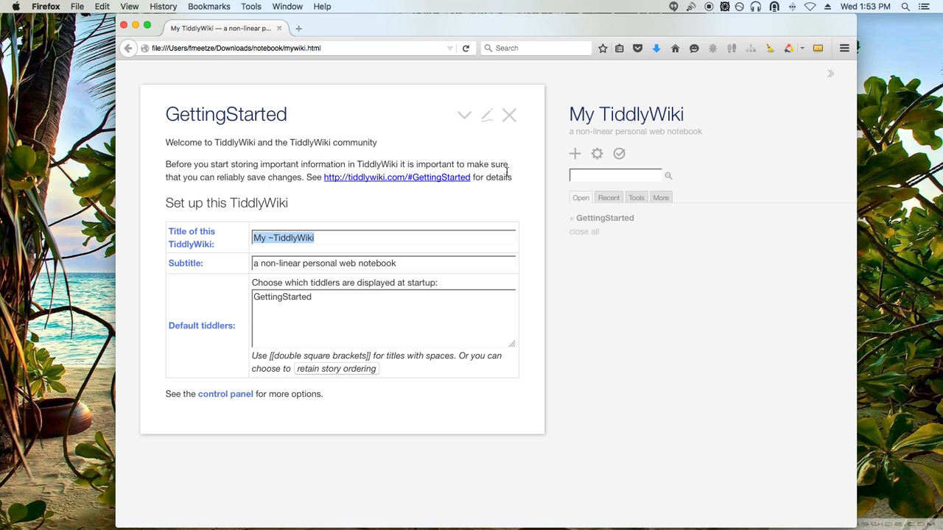
Set the wiki's title to "MyWiki" and clear its subtitle.
{"action": "left_click", "coordinate": [323, 240]}
{"action": "left_click", "coordinate": [283, 237]}
{"action": "left_click", "coordinate": [211, 234]}
{"action": "type", "text": "MyWiki"}
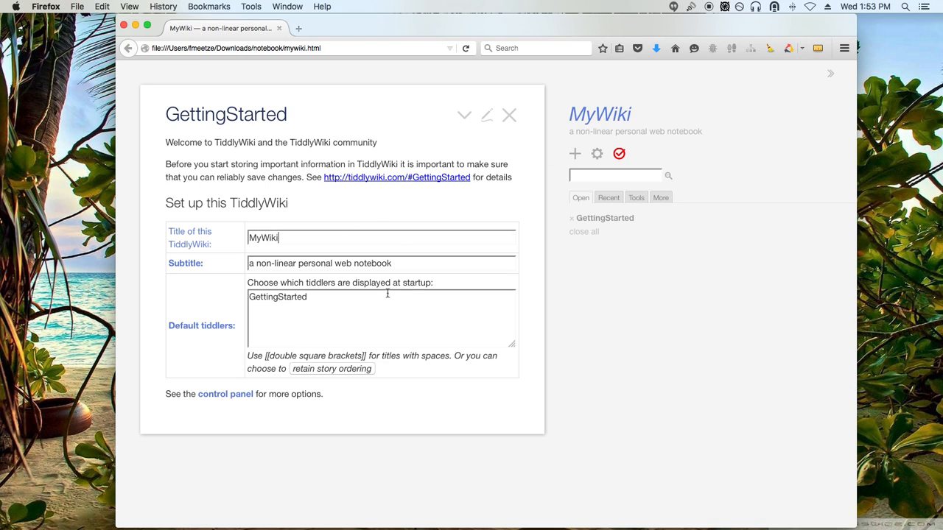
{"action": "left_click_drag", "start_coordinate": [404, 268], "coordinate": [191, 265]}
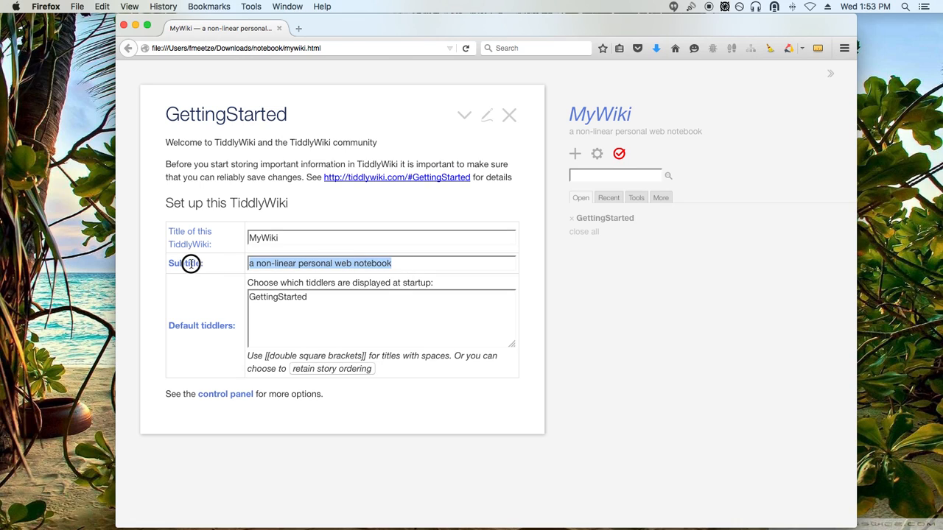
{"action": "key", "text": "BackSpace"}
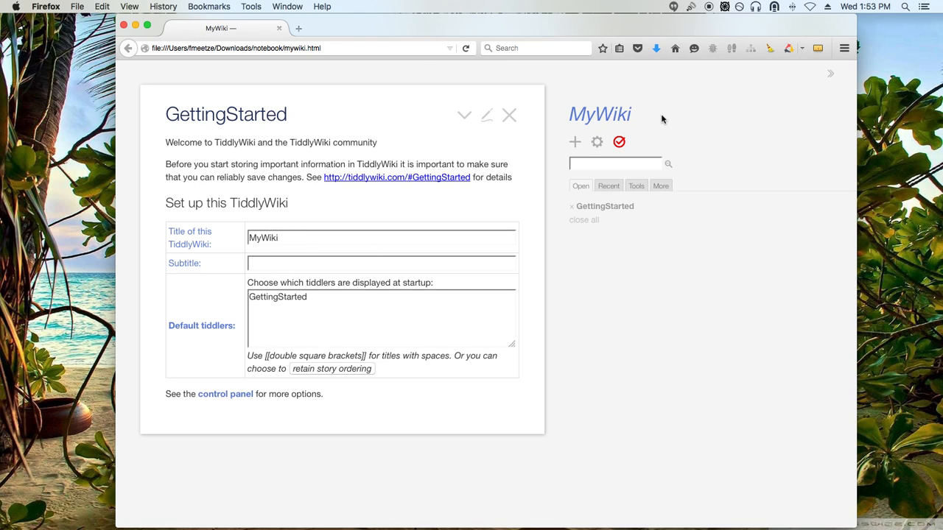
Compare the GettingStarted entry in the default tiddlers with the heading of the open tiddler.
{"action": "mouse_move", "coordinate": [788, 528]}
{"action": "left_click", "coordinate": [319, 298]}
{"action": "left_click_drag", "start_coordinate": [165, 113], "coordinate": [289, 116]}
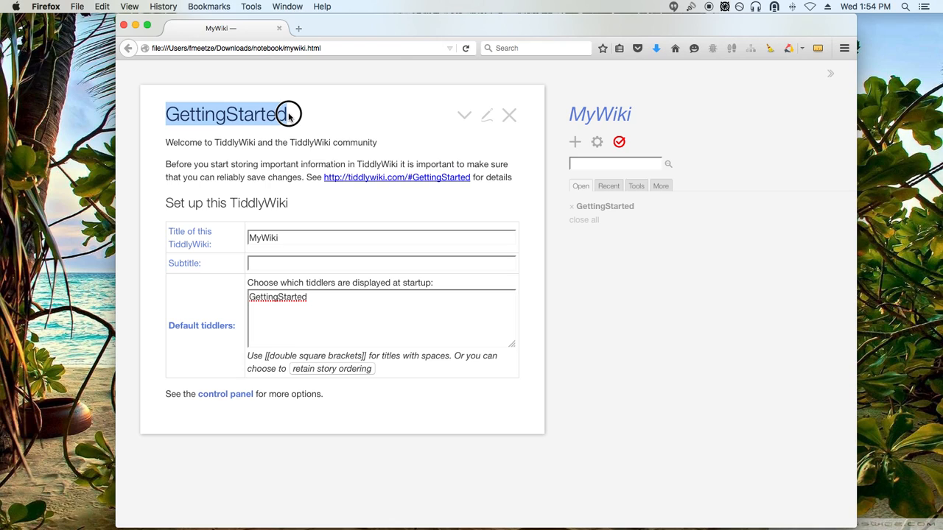
Remove GettingStarted from the default tiddlers, leaving the list empty, and save the wiki.
{"action": "left_click", "coordinate": [317, 298]}
{"action": "double_click", "coordinate": [293, 297]}
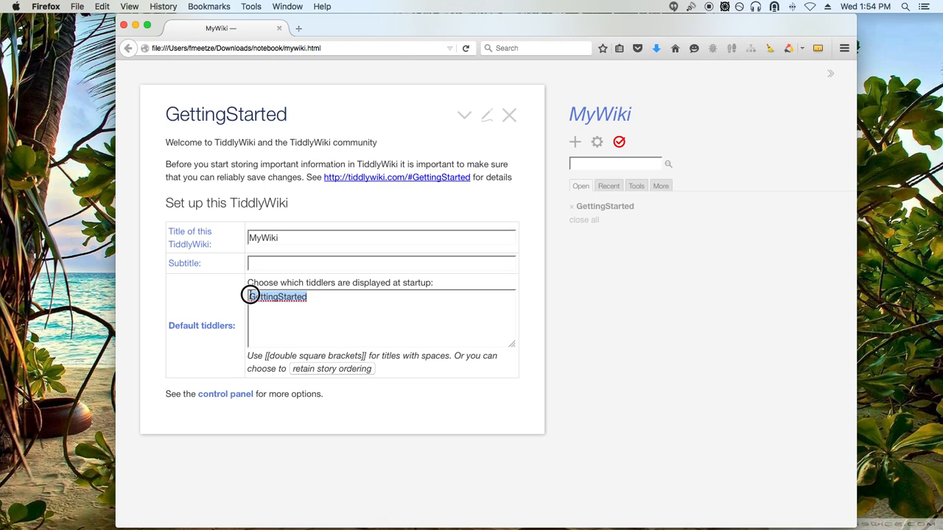
{"action": "key", "text": "BackSpace"}
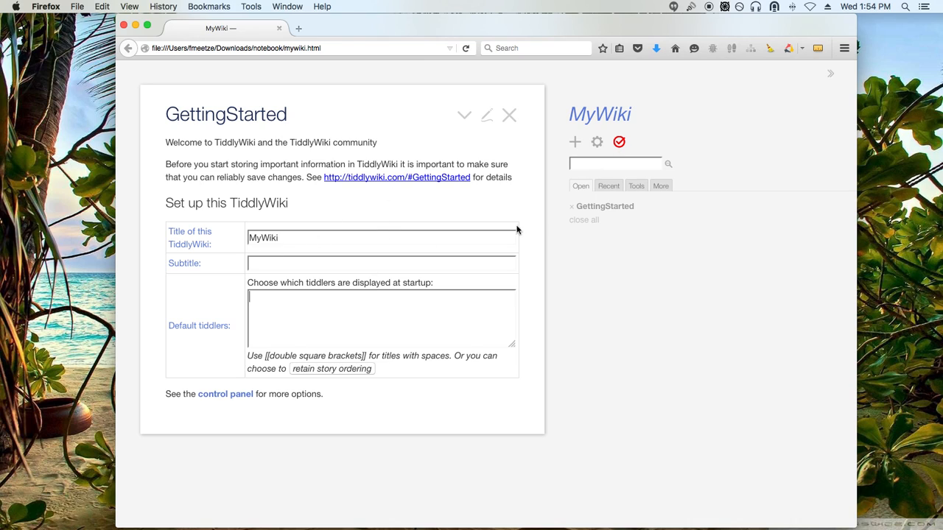
{"action": "left_click", "coordinate": [619, 144]}
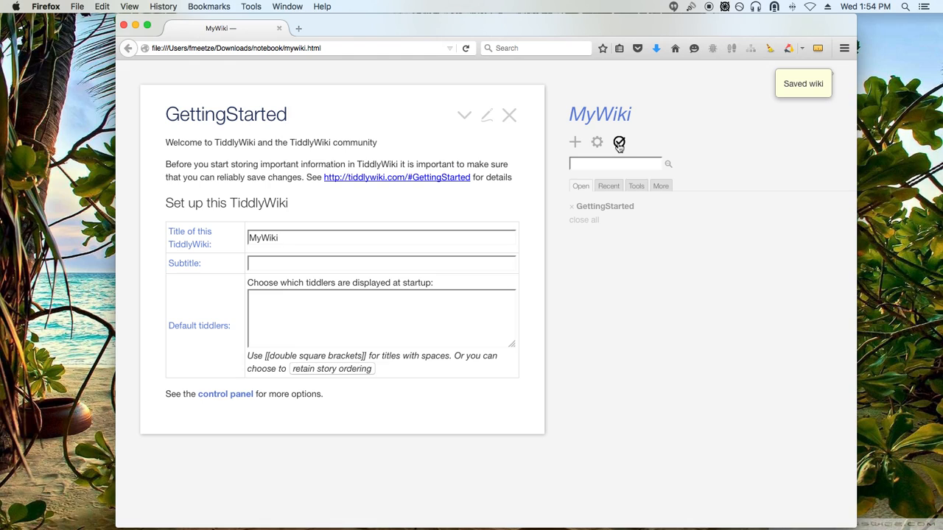
Close the GettingStarted tiddler and create a new tiddler titled "Contents".
{"action": "left_click", "coordinate": [509, 116]}
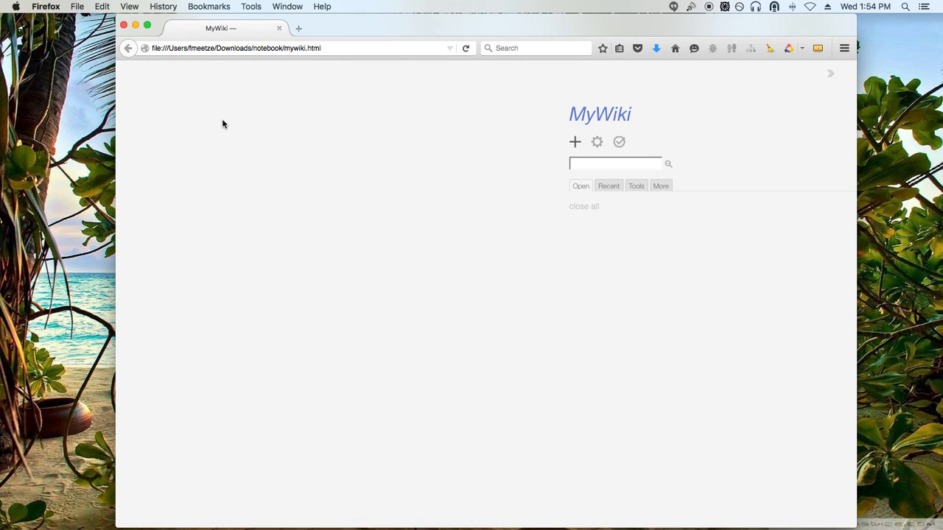
{"action": "left_click", "coordinate": [575, 142]}
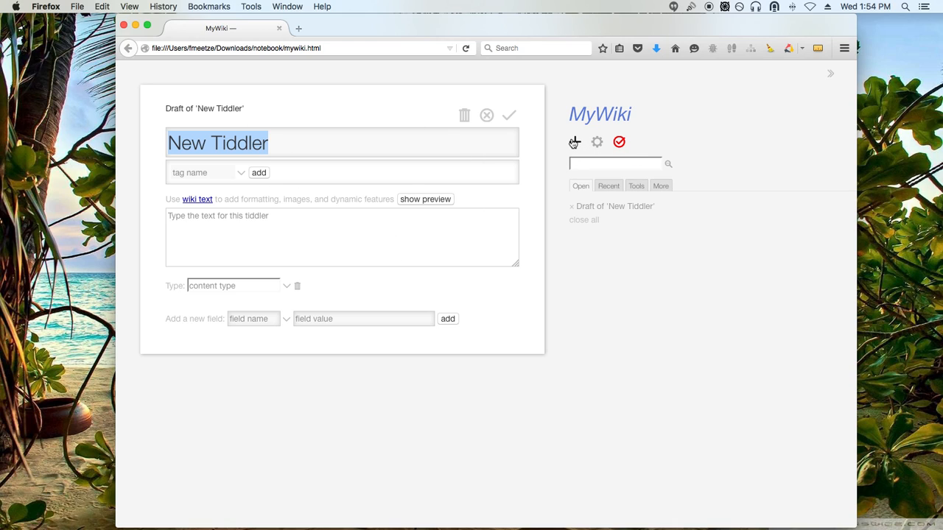
{"action": "left_click", "coordinate": [288, 146]}
{"action": "left_click", "coordinate": [262, 145]}
{"action": "left_click_drag", "start_coordinate": [262, 144], "coordinate": [110, 131]}
{"action": "type", "text": "Contents"}
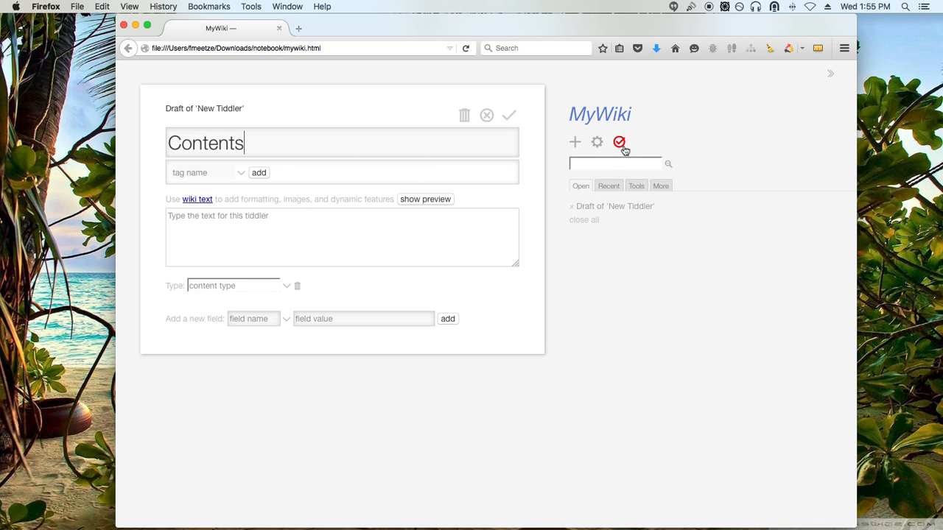
{"action": "left_click", "coordinate": [508, 120]}
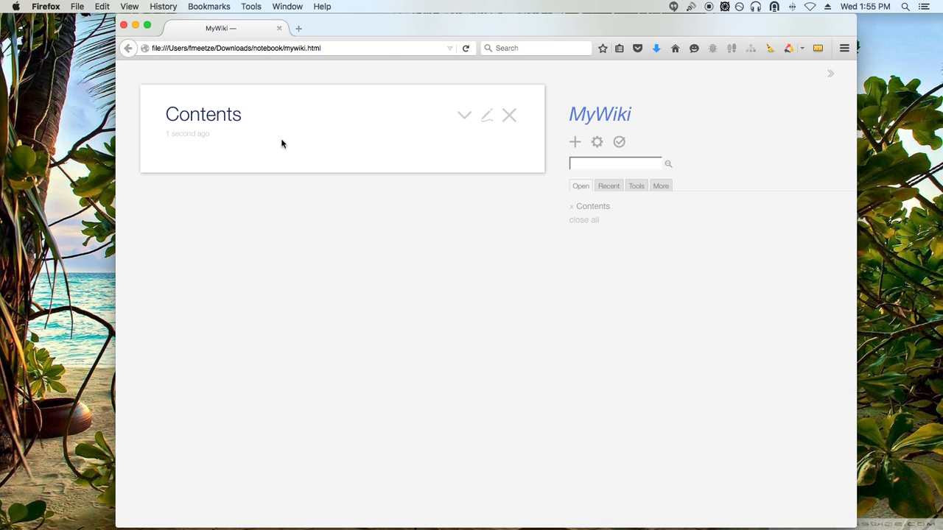
Open the Contents tiddler for editing and save the wiki.
{"action": "left_click", "coordinate": [486, 116]}
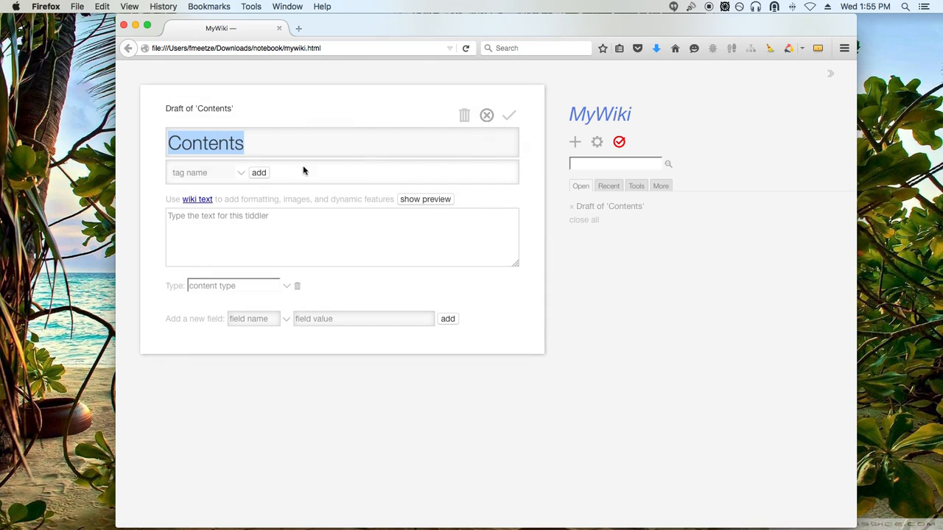
{"action": "left_click", "coordinate": [286, 215]}
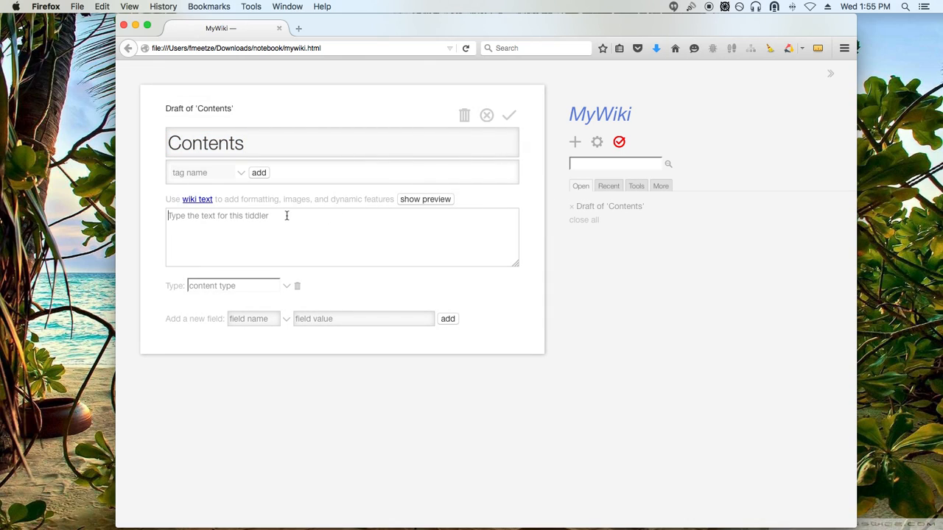
{"action": "left_click", "coordinate": [619, 142]}
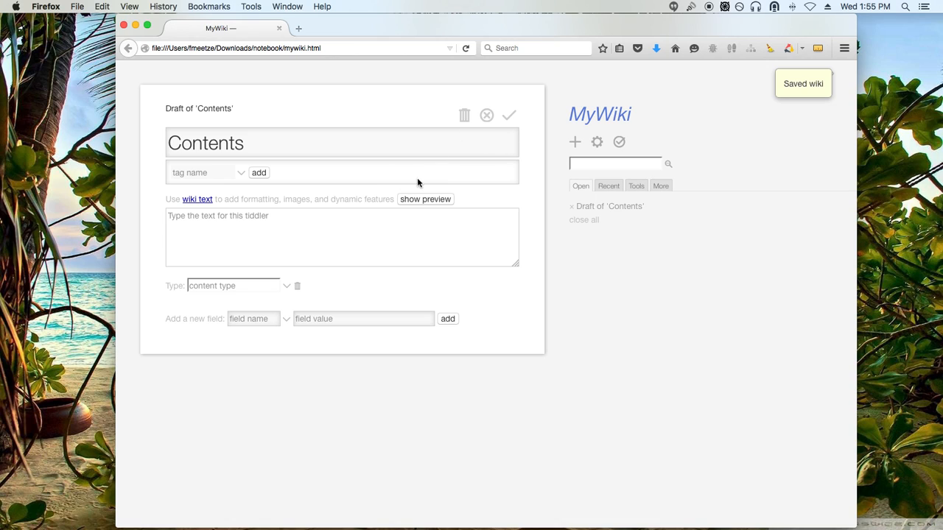
View the wiki's control panel with its basic settings, and close it to return to the Contents draft.
{"action": "left_click", "coordinate": [598, 142]}
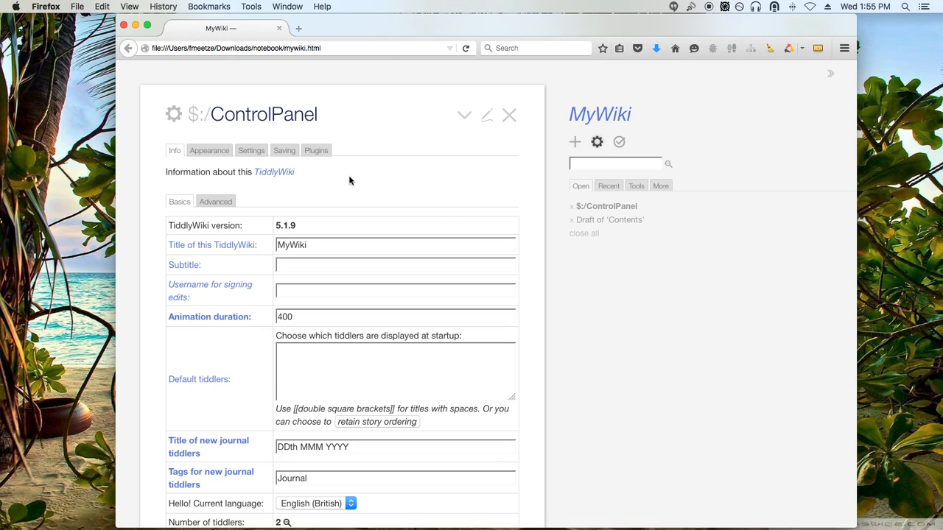
{"action": "left_click", "coordinate": [508, 117]}
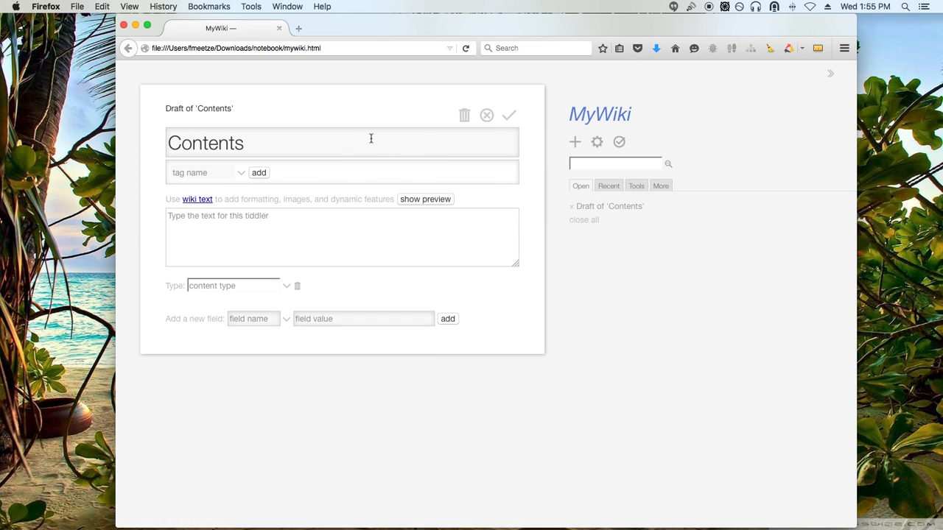
{"action": "left_click", "coordinate": [598, 145]}
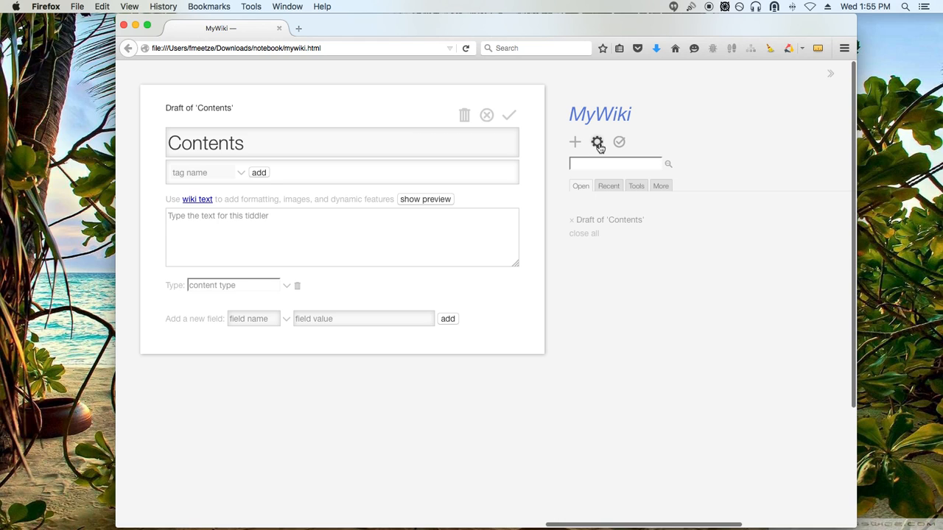
{"action": "left_click", "coordinate": [509, 116]}
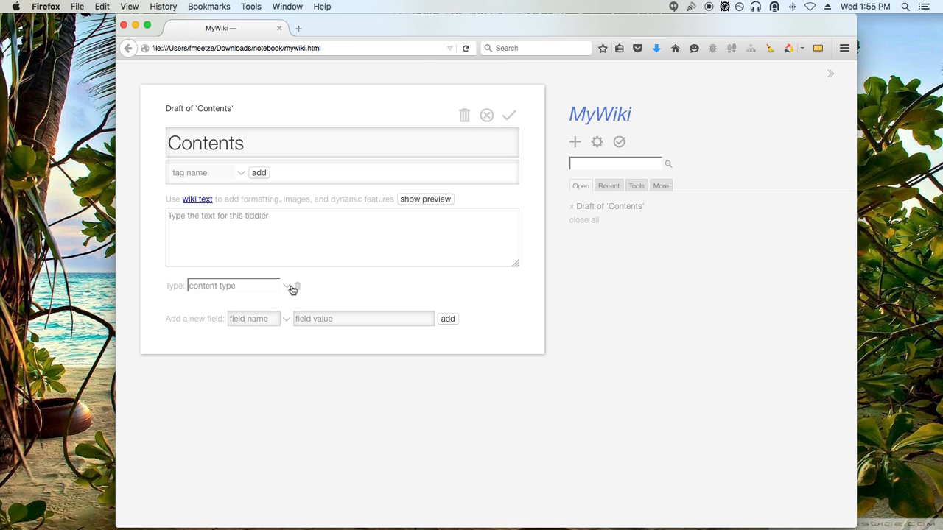
Look through the content types offered for the Contents tiddler without choosing one, and confirm the draft.
{"action": "left_click", "coordinate": [288, 287]}
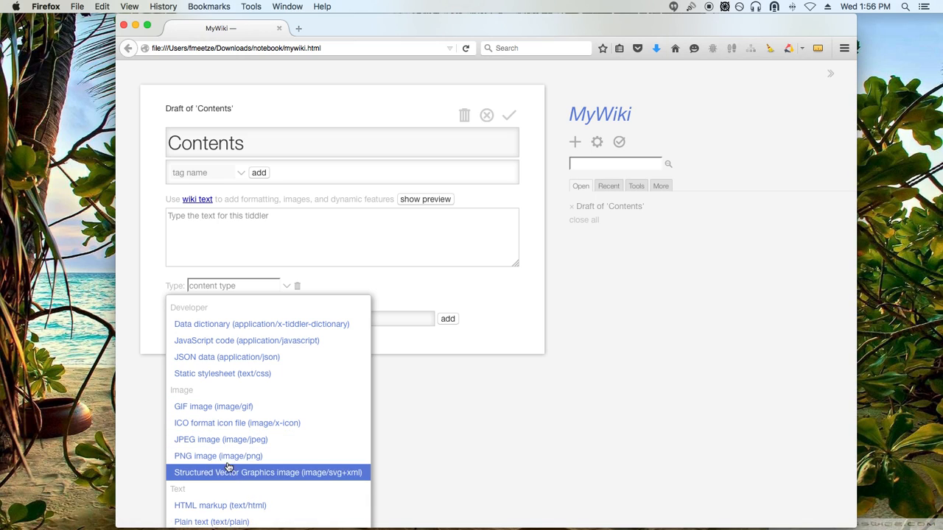
{"action": "scroll", "coordinate": [247, 453], "scroll_direction": "down", "scroll_amount": 2}
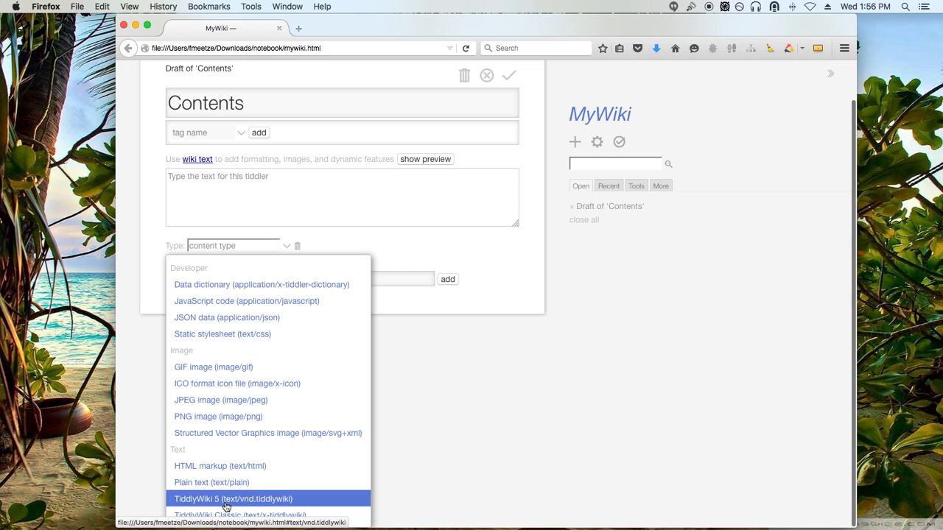
{"action": "left_click", "coordinate": [328, 211]}
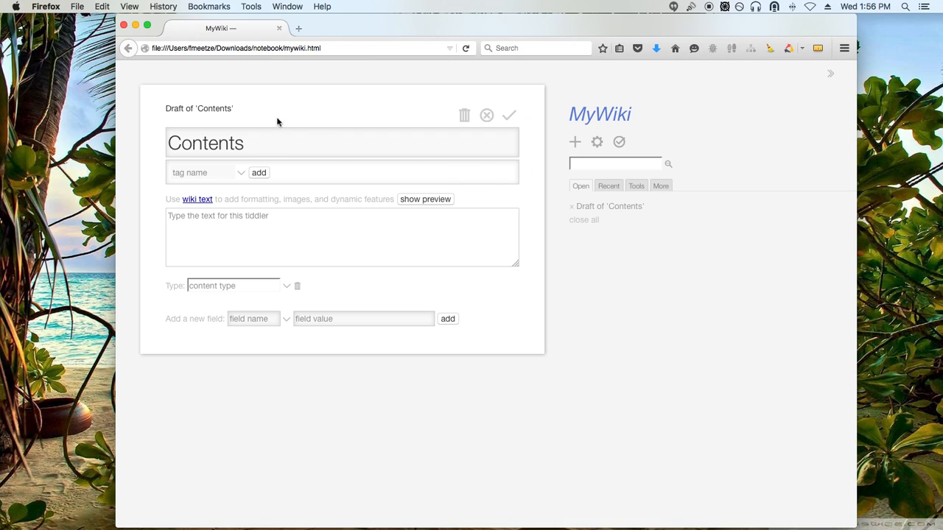
{"action": "left_click", "coordinate": [511, 116]}
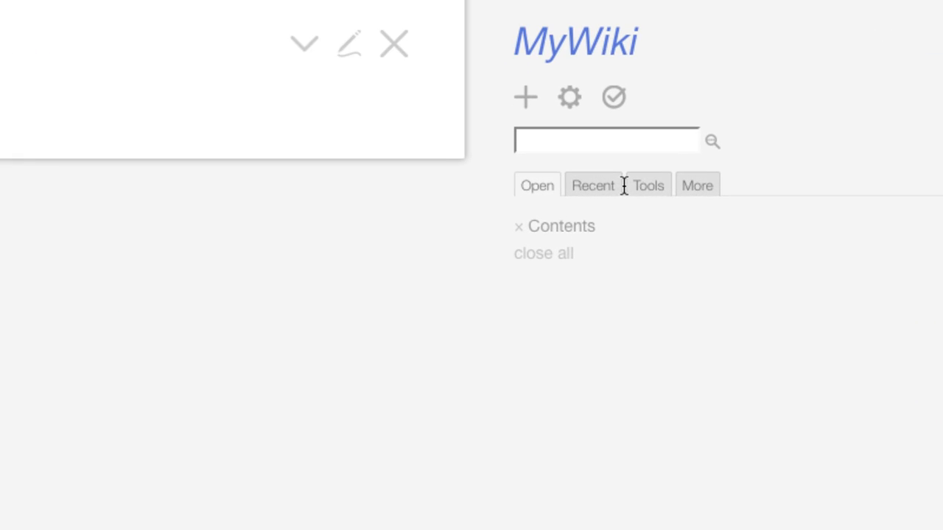
Enable the "close all" and "new journal" buttons for the wiki's sidebar toolbar and save the wiki.
{"action": "left_click", "coordinate": [590, 187]}
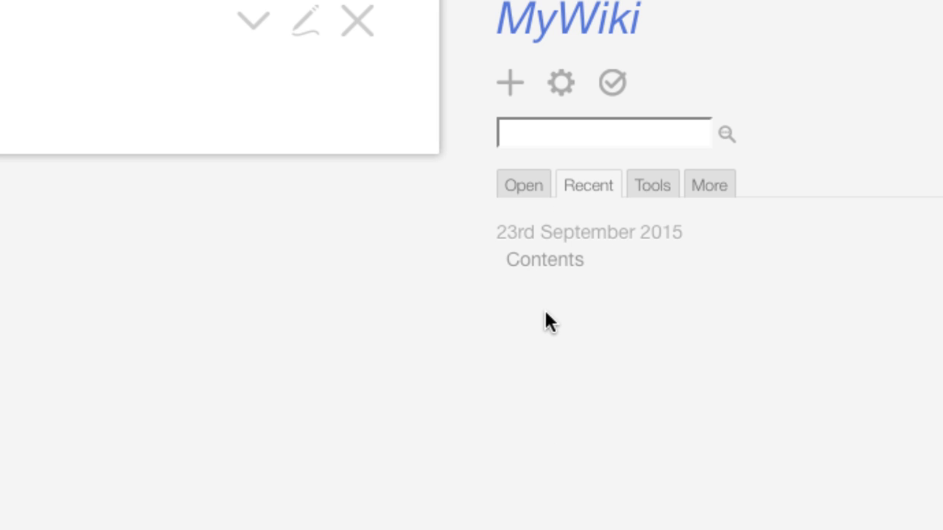
{"action": "left_click", "coordinate": [660, 188]}
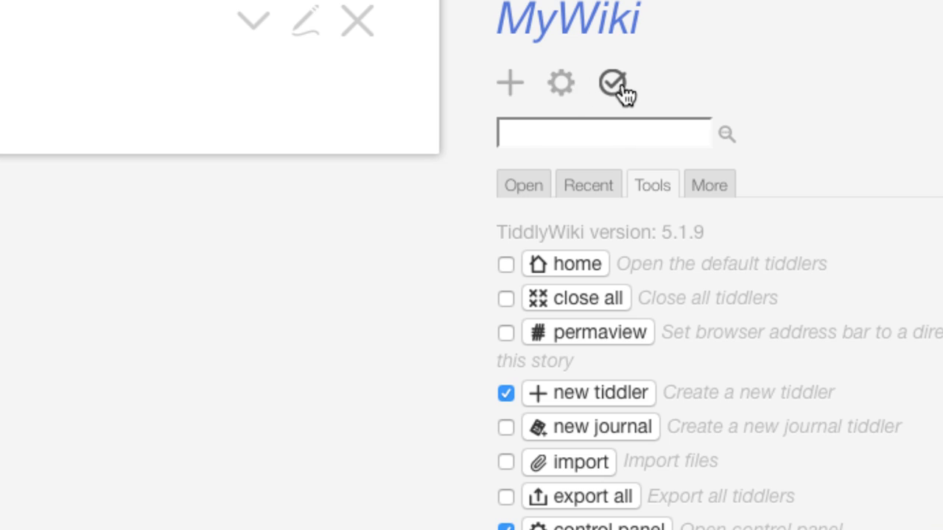
{"action": "left_click", "coordinate": [506, 299]}
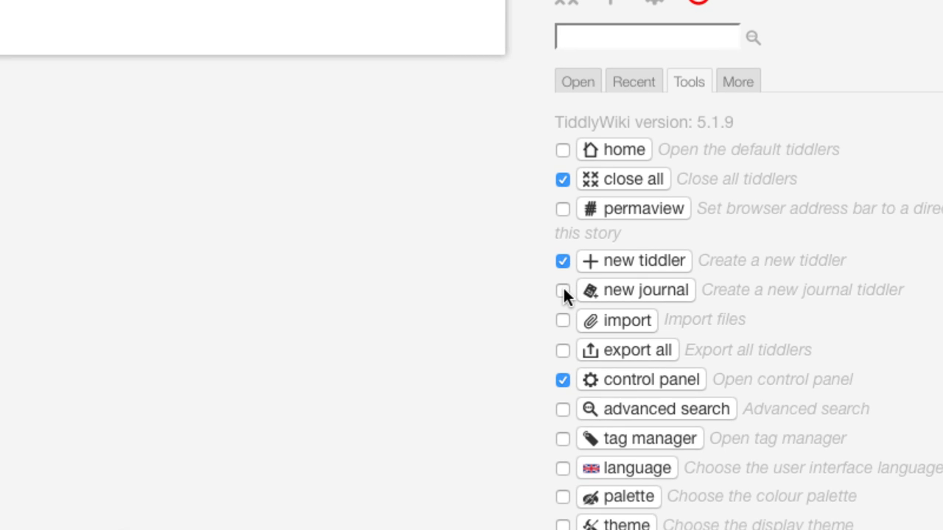
{"action": "left_click", "coordinate": [563, 291]}
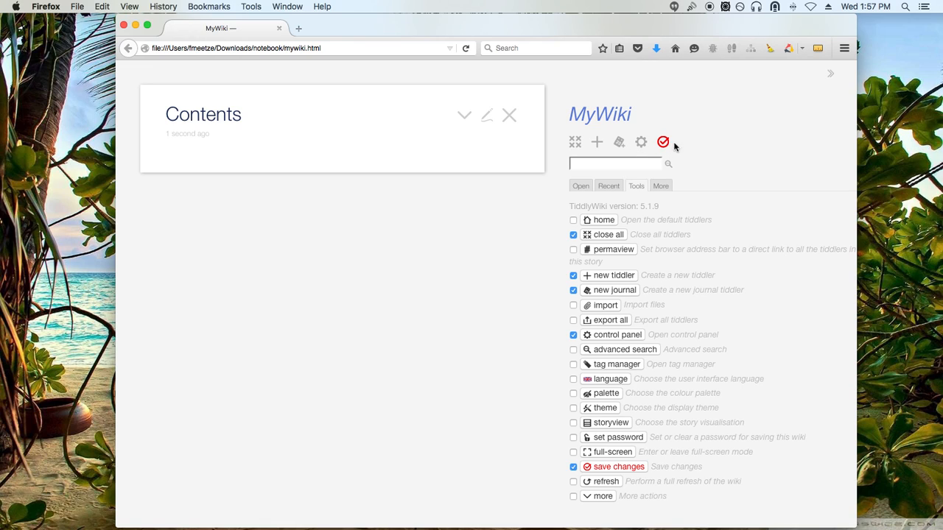
{"action": "left_click", "coordinate": [664, 143]}
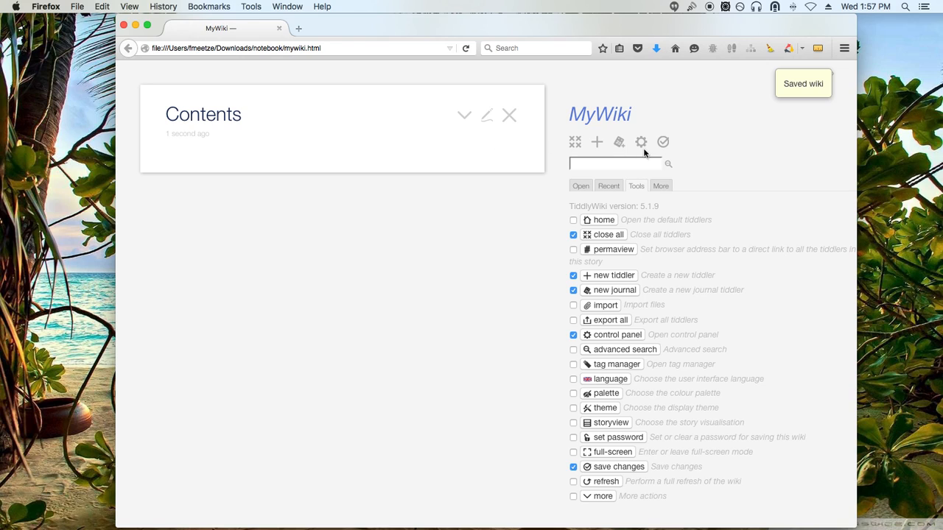
Close all tiddlers, reopen Contents from the recently changed tiddlers, and show the list of open tiddlers.
{"action": "left_click", "coordinate": [574, 145]}
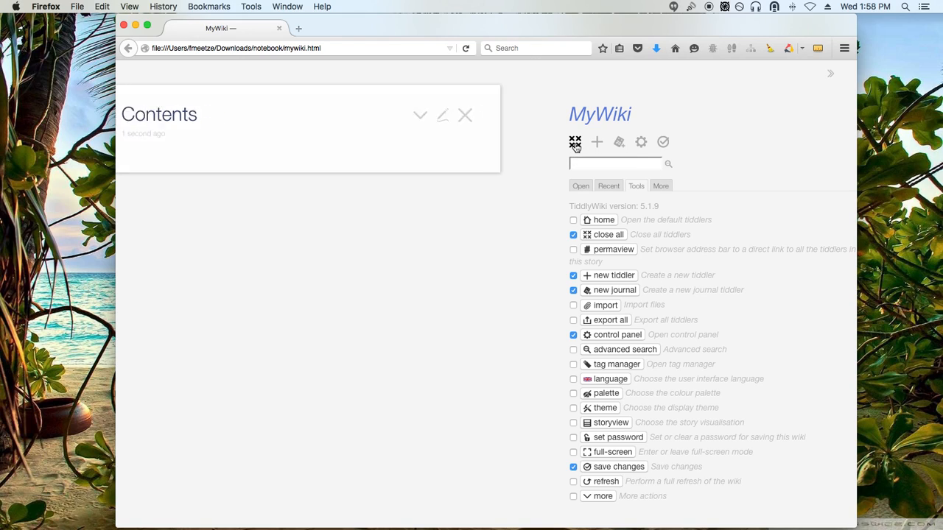
{"action": "left_click", "coordinate": [606, 187]}
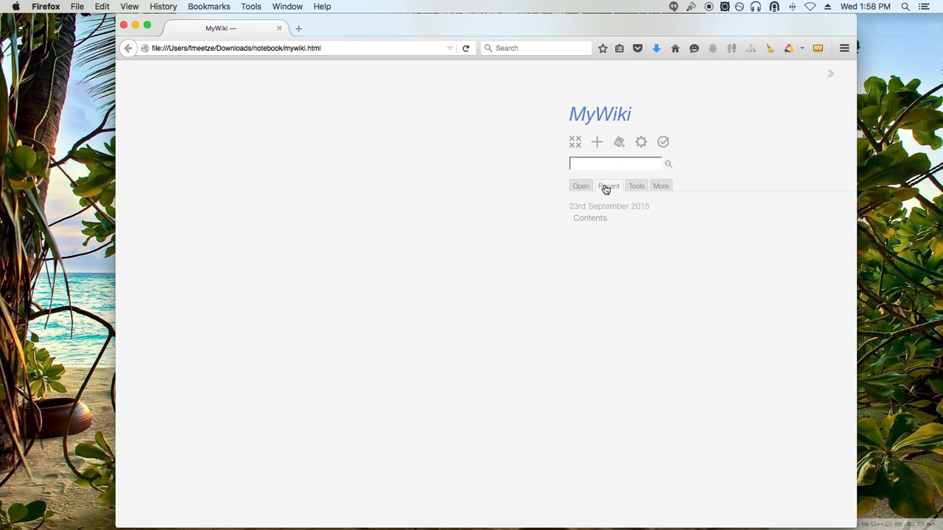
{"action": "left_click", "coordinate": [590, 219]}
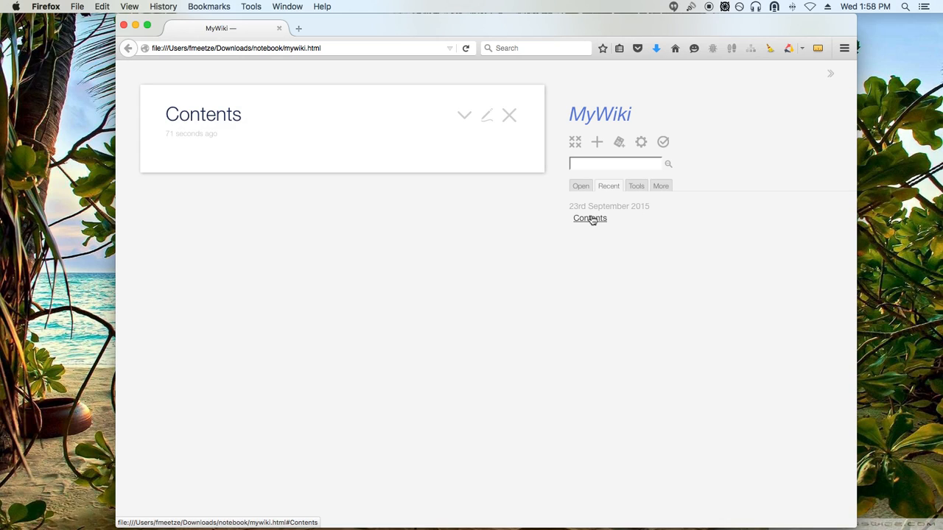
{"action": "left_click", "coordinate": [581, 187]}
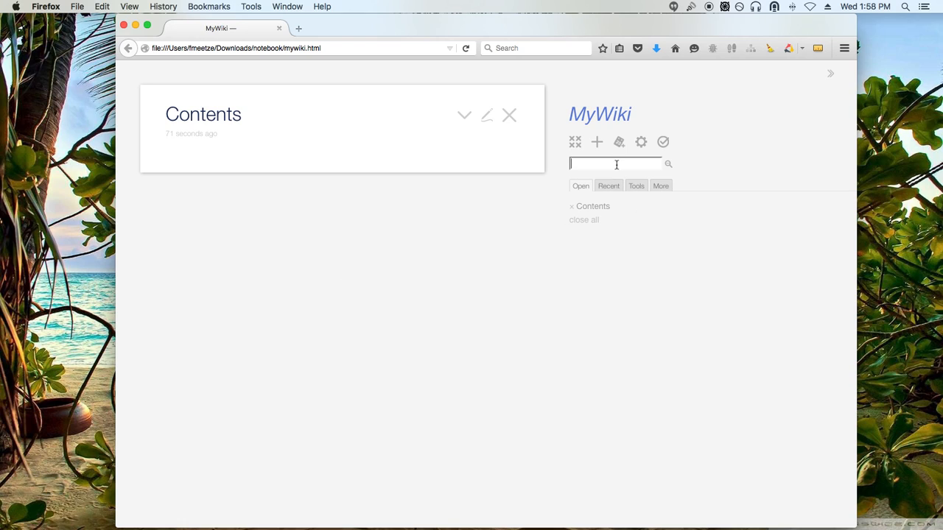
Search the wiki for "content" and clear the search.
{"action": "type", "text": "conet"}
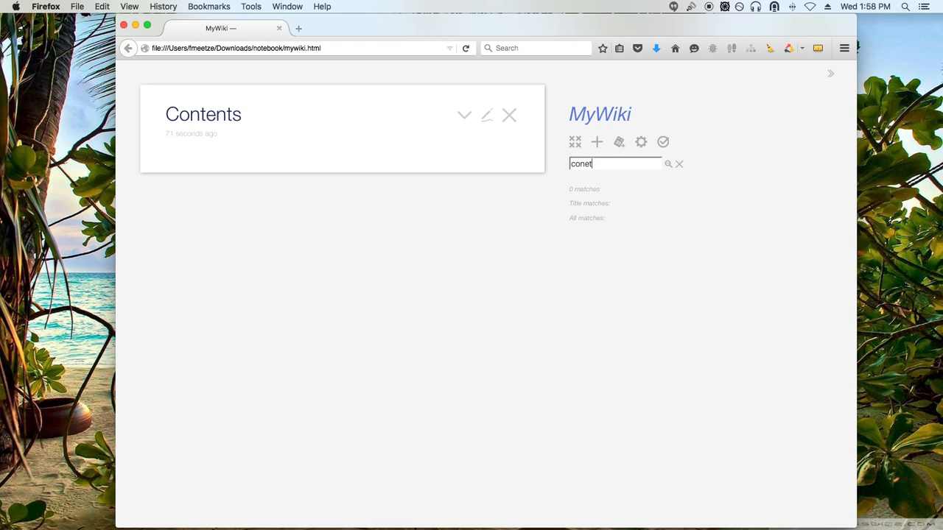
{"action": "key", "text": "BackSpace"}
{"action": "key", "text": "BackSpace"}
{"action": "type", "text": "tent"}
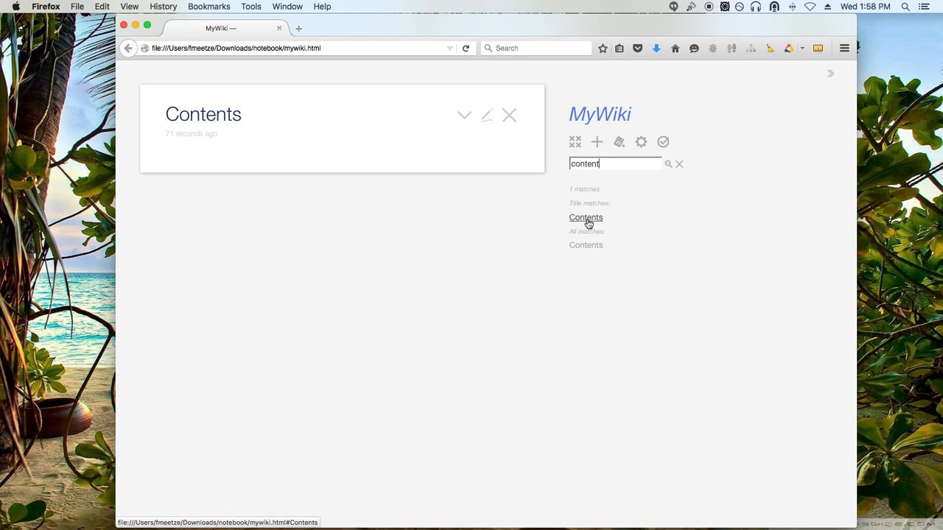
{"action": "left_click_drag", "start_coordinate": [604, 163], "coordinate": [506, 163]}
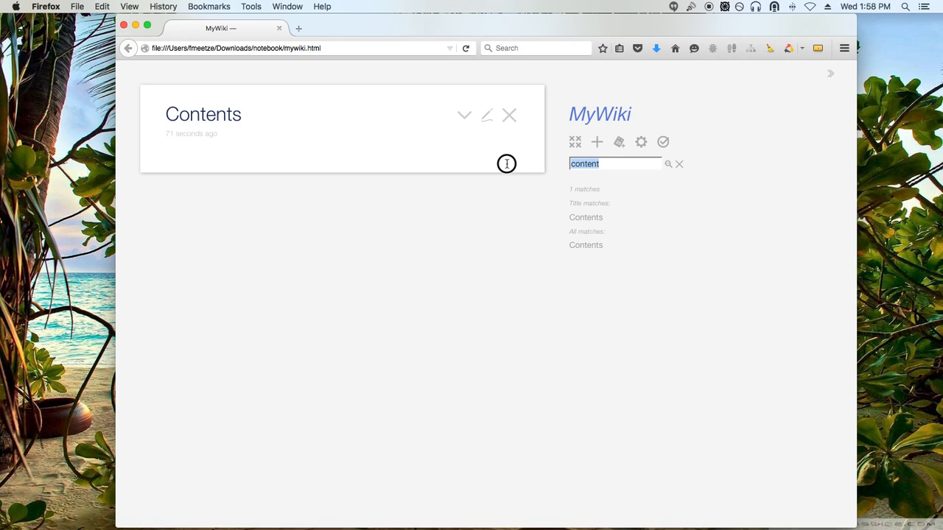
{"action": "left_click", "coordinate": [679, 163]}
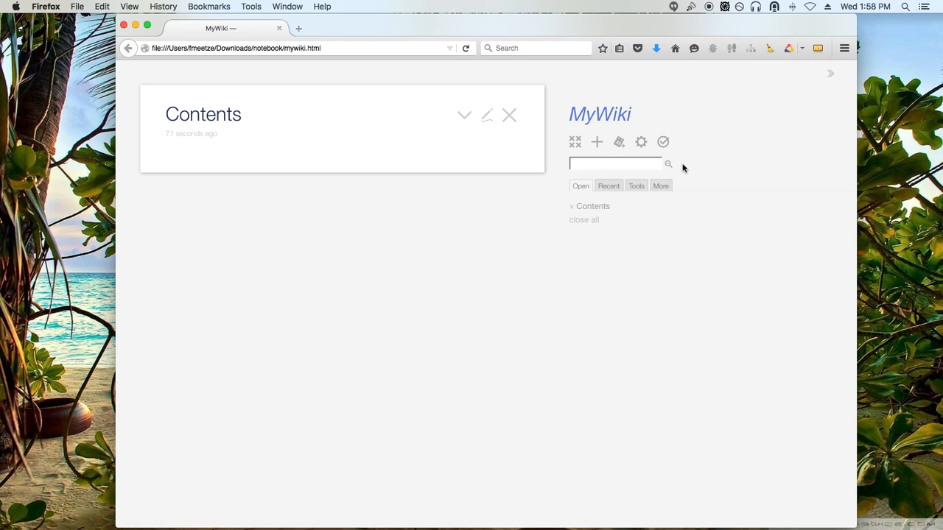